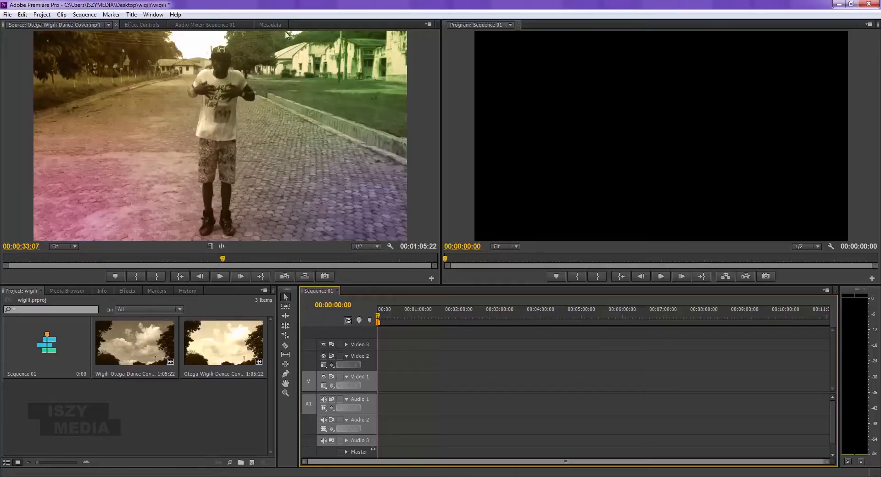
- Look over the two imported dance clips and scrub the loaded Otega-Wigili-Dance-Cover.mp4 source back towards its start
click(144, 344)
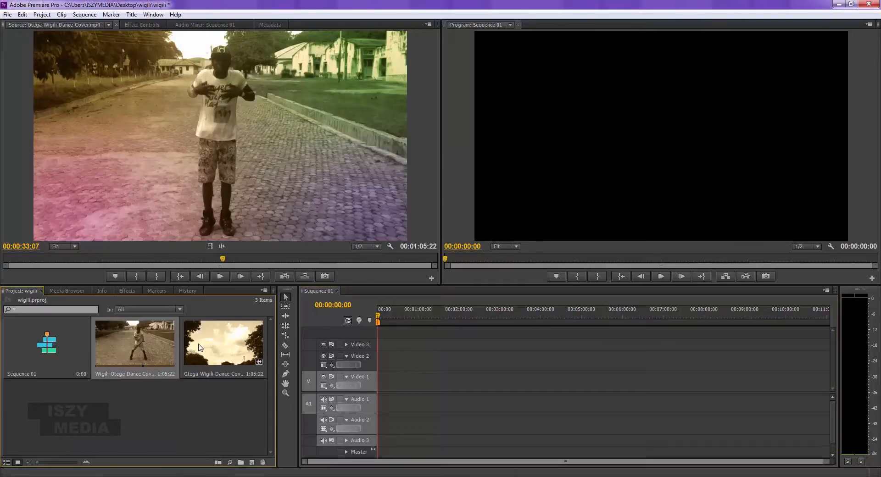
click(206, 345)
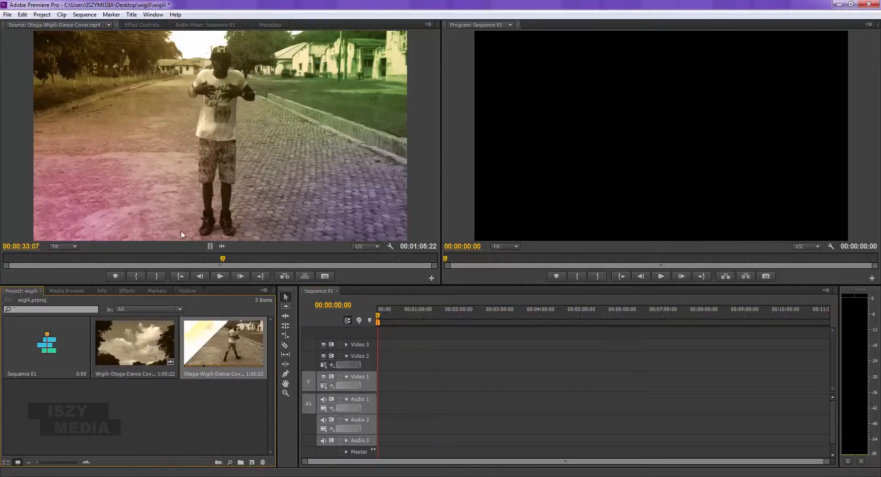
drag(224, 259, 9, 277)
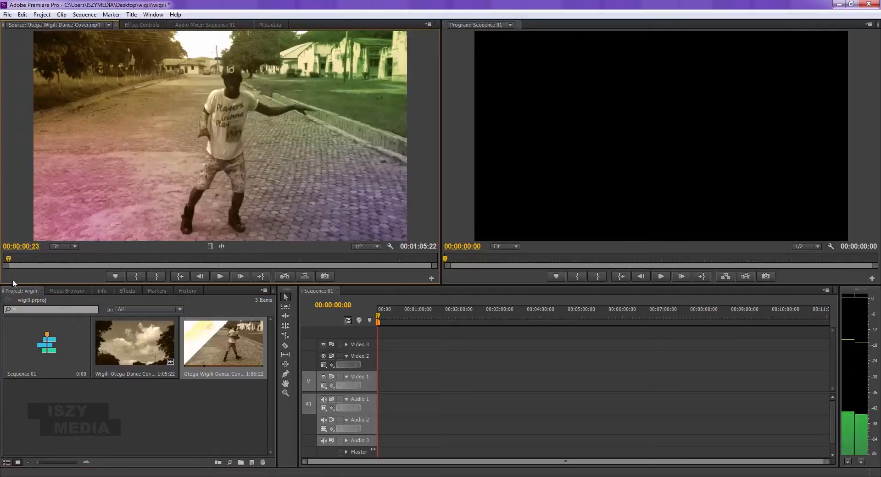
- Load Wigili-Otega-Dance Cover.mp4 as the source and mark its out point at 00:00:15:00
click(132, 337)
double_click(132, 338)
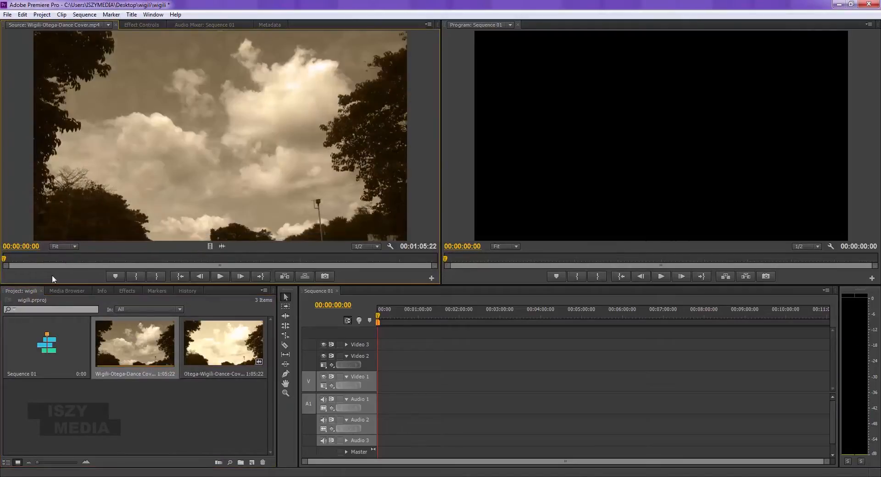
drag(48, 261, 101, 254)
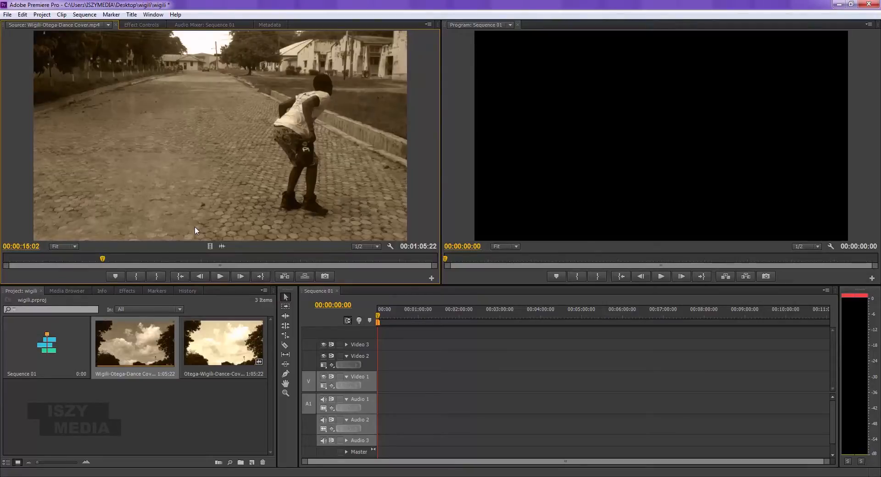
click(2, 260)
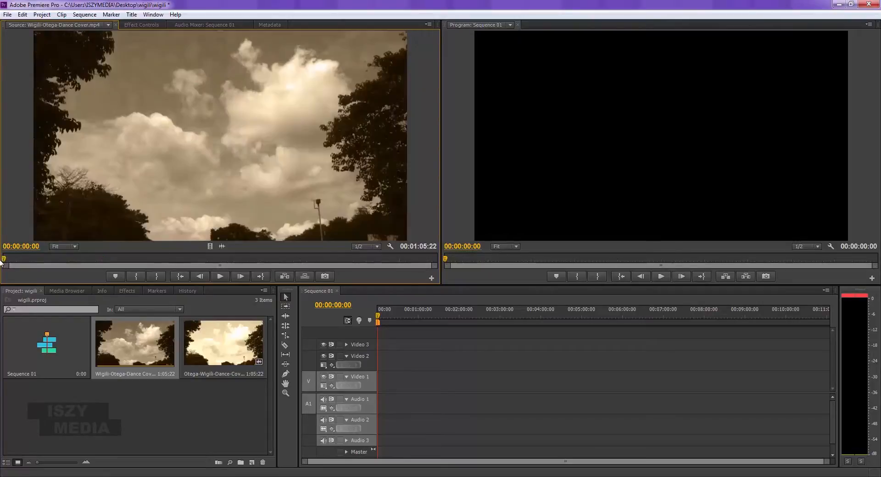
click(100, 261)
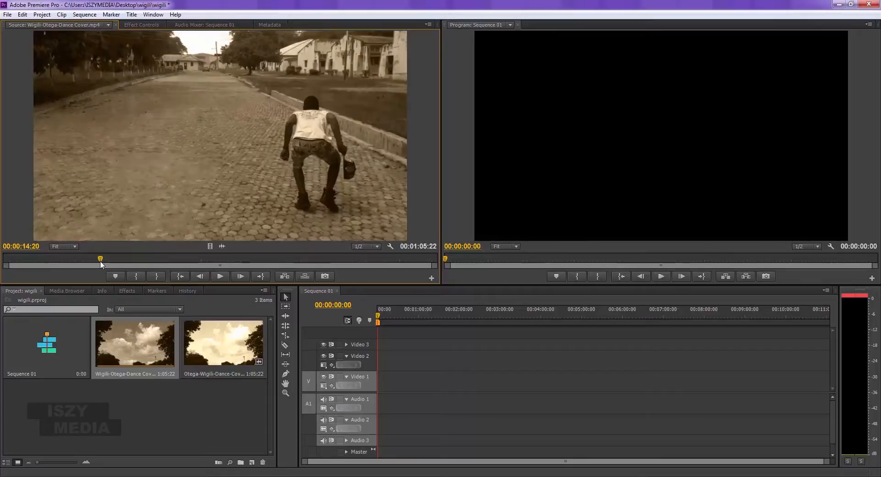
key(space)
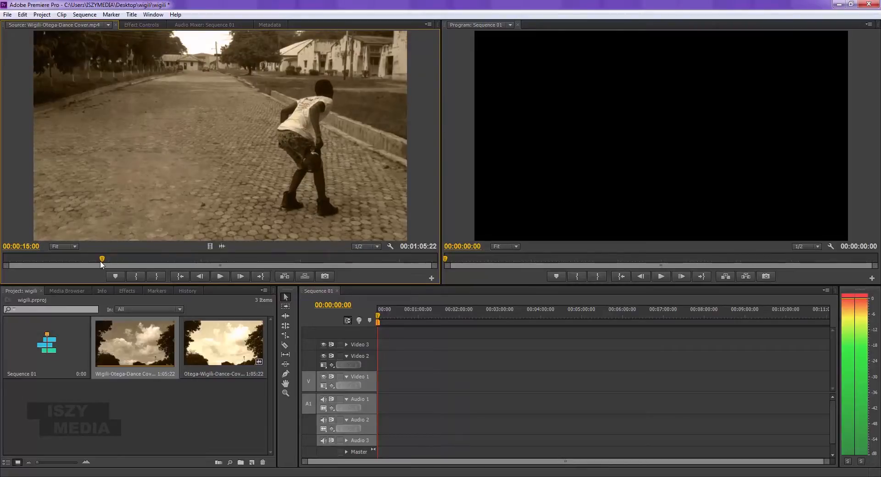
key(o)
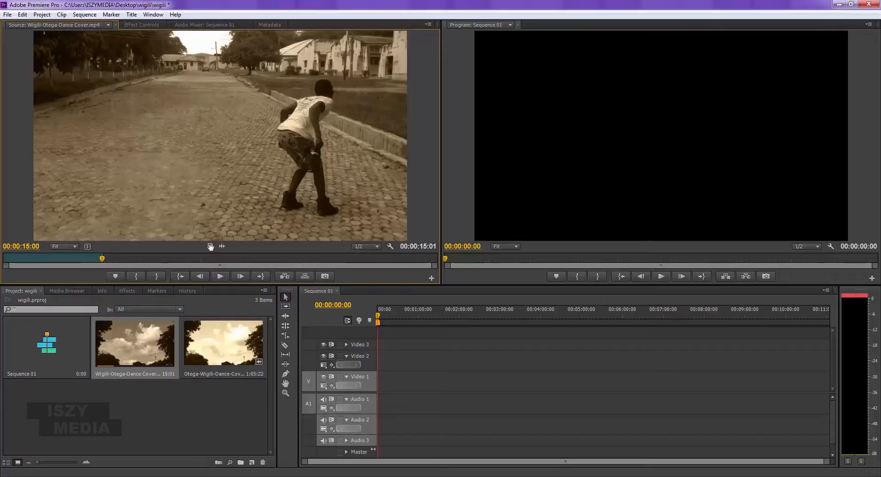
- Place only the video of the trimmed Wigili-Otega clip at the start of the Video 1 track
drag(210, 247, 380, 384)
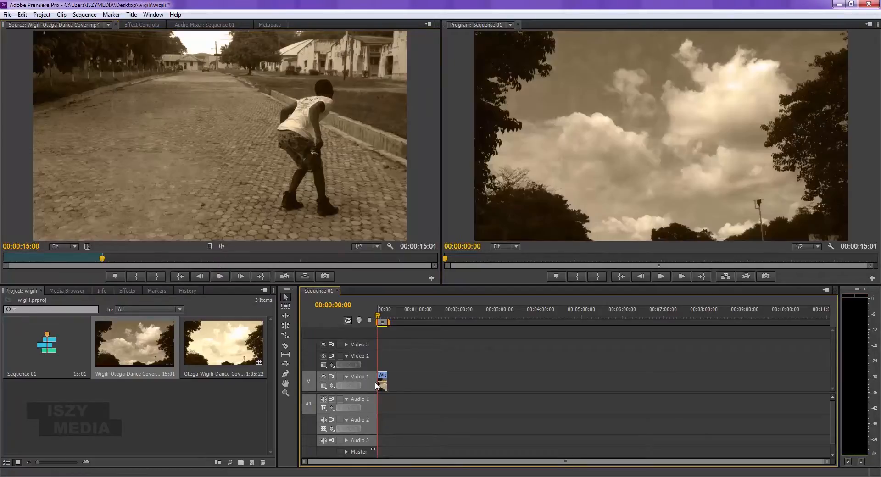
key(equal)
key(equal)
key(equal)
key(equal)
key(equal)
key(equal)
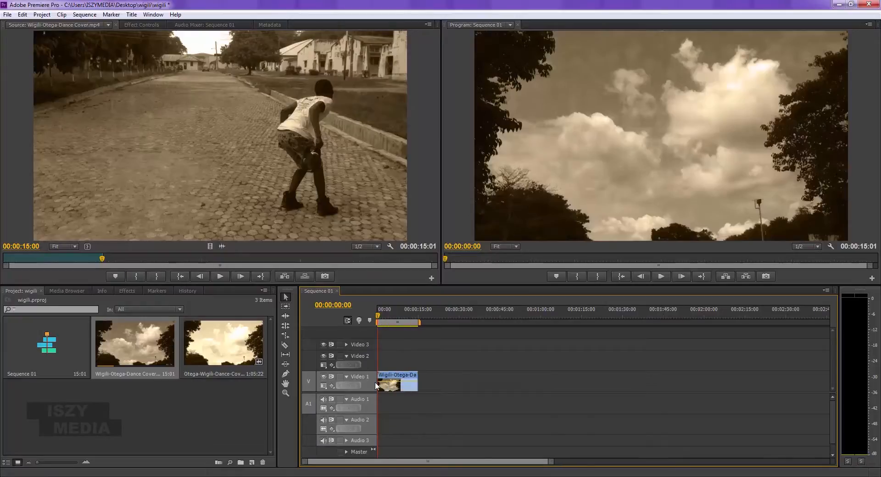
key(minus)
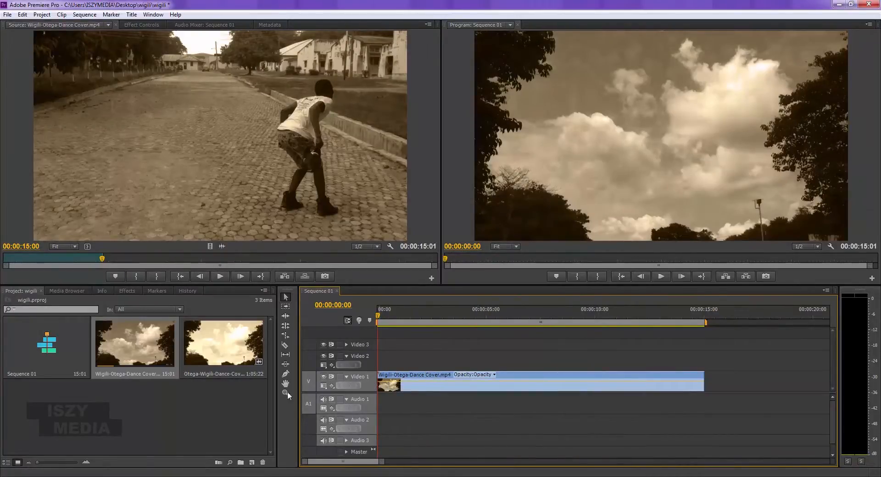
- Place the first 15 seconds of Otega-Wigili-Dance-Cover.mp4, video only, at the start of the Video 2 track
double_click(224, 340)
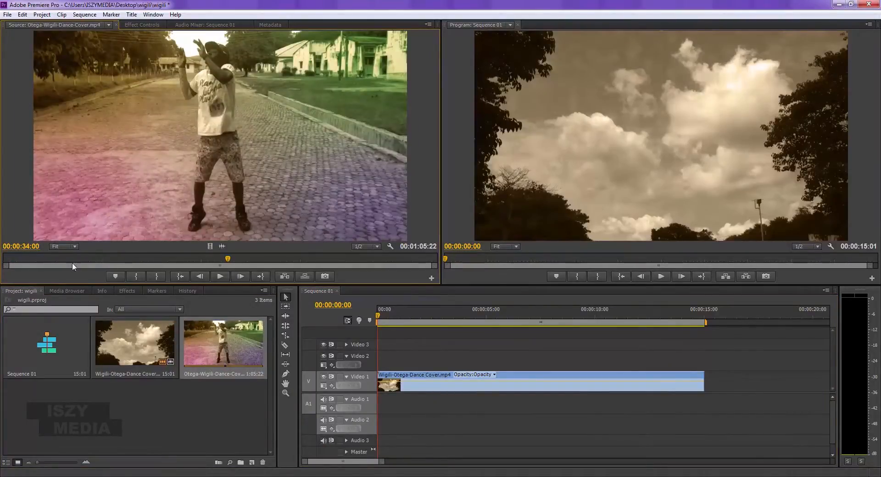
click(3, 260)
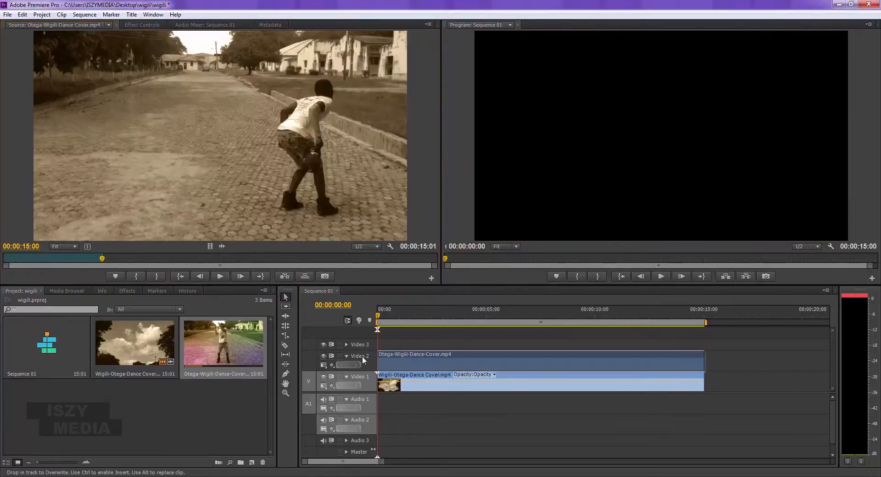
drag(362, 356, 367, 356)
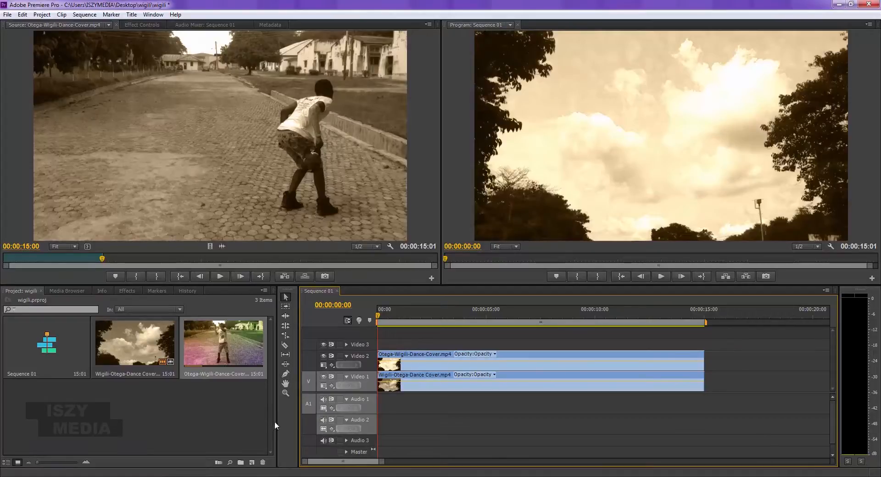
- Split the Video 2 clip at 00:00:02:00 with the Razor tool
key(c)
drag(378, 316, 419, 306)
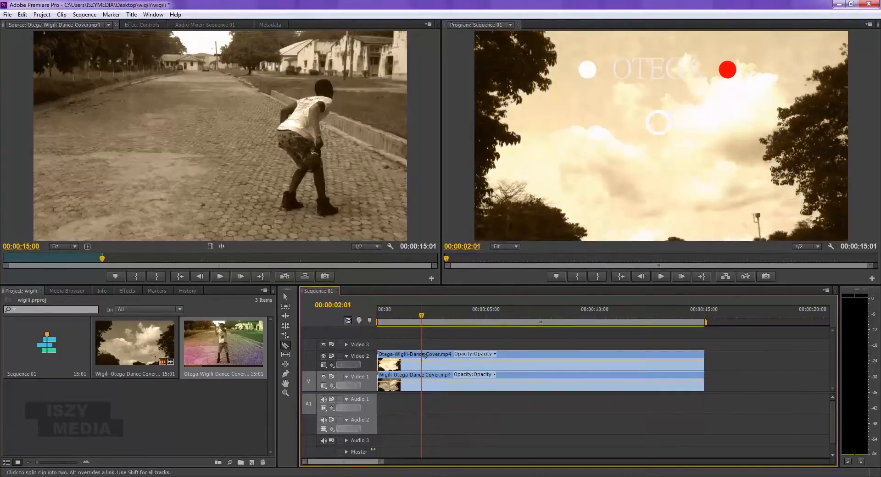
click(420, 316)
click(421, 361)
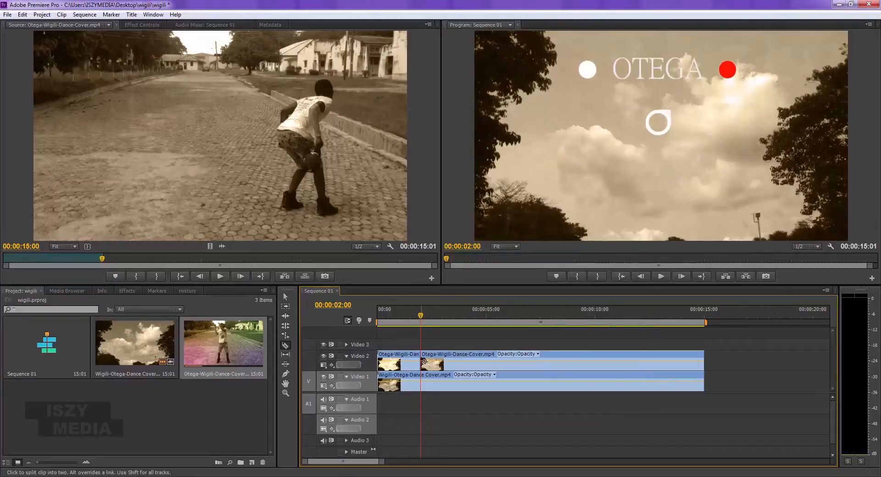
- Use the Slip tool on the second Video 2 segment to make its content start at source time 00:00:00:00
click(285, 354)
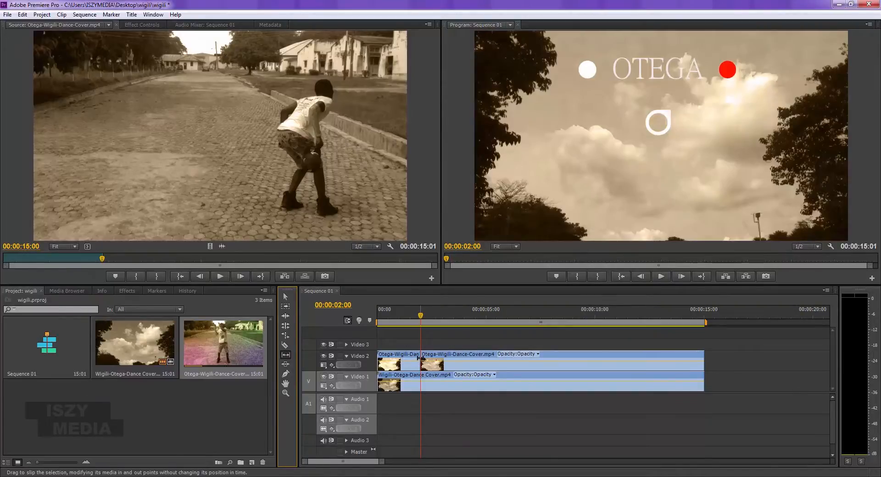
click(448, 418)
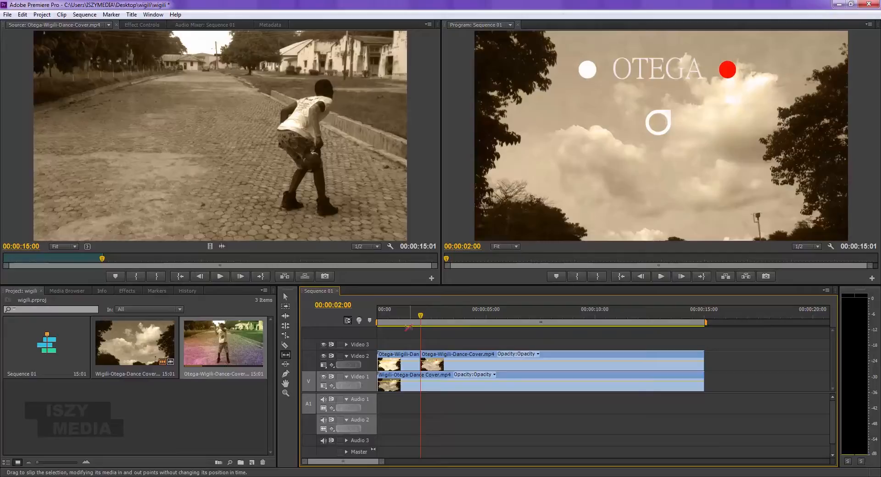
key(Home)
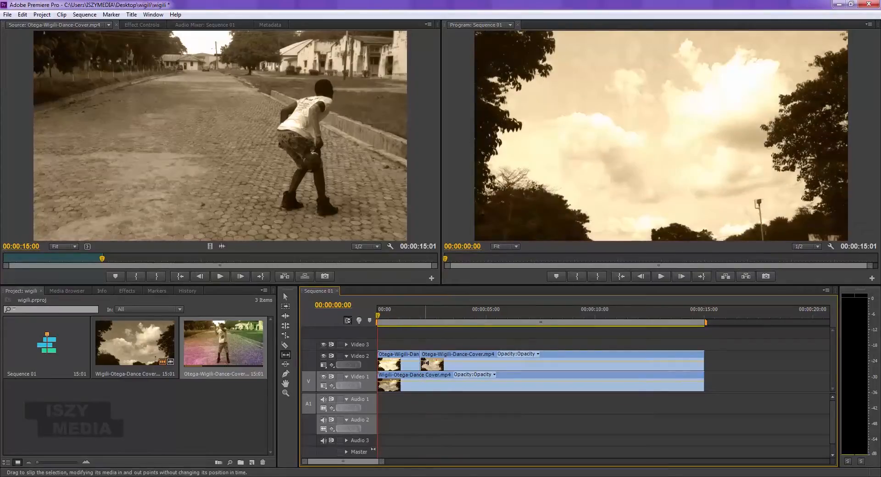
mouse_move(422, 361)
mouse_down()
mouse_move(457, 361)
mouse_move(385, 362)
mouse_move(411, 361)
mouse_up()
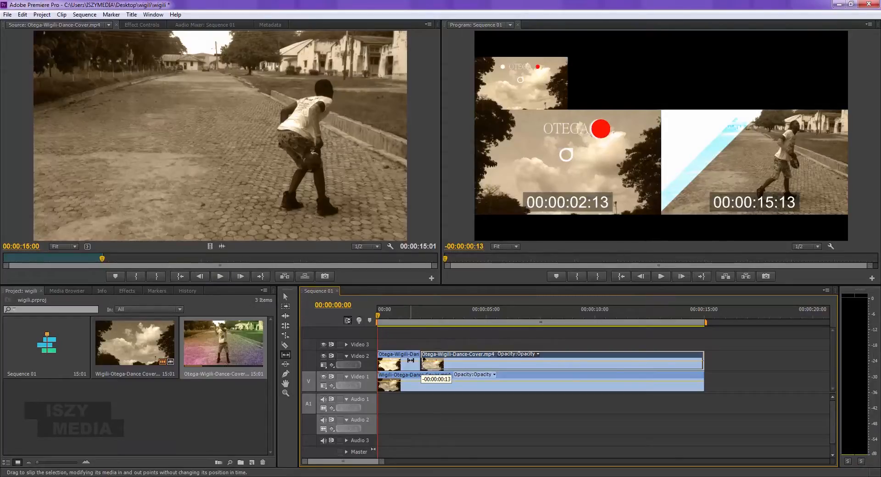
drag(410, 360, 160, 384)
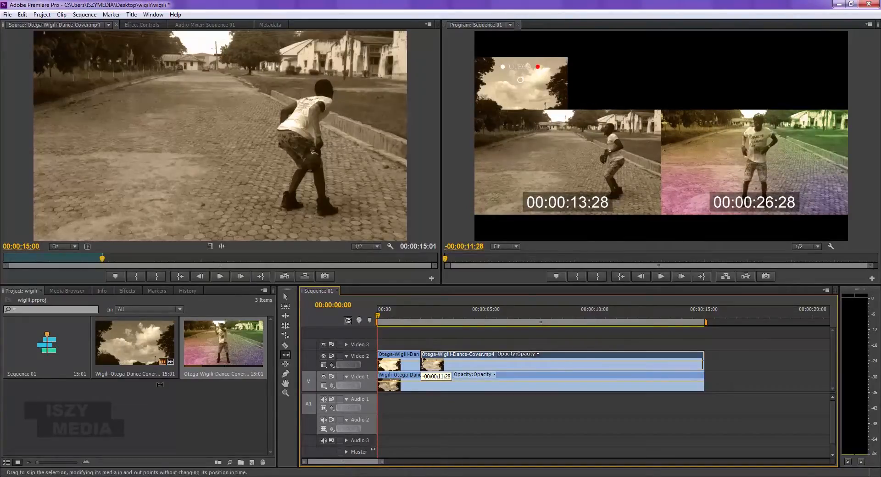
drag(160, 384, 160, 384)
drag(160, 385, 161, 384)
drag(160, 384, 502, 368)
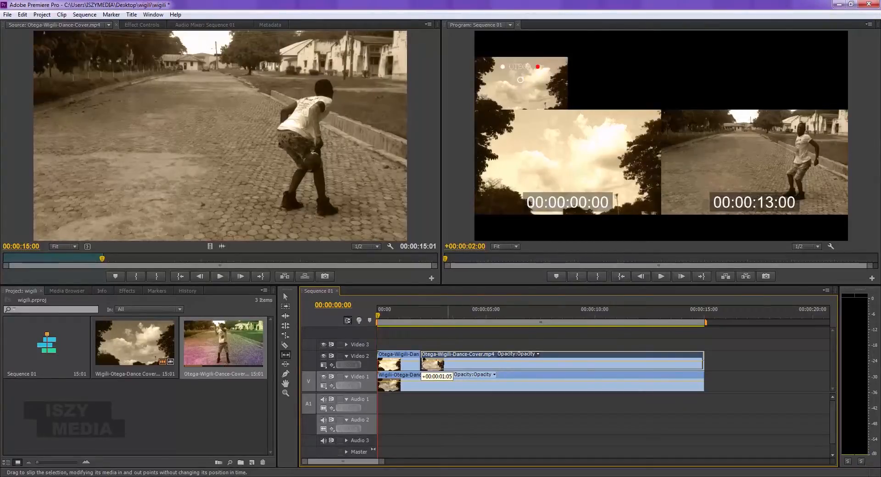
drag(422, 364, 365, 363)
drag(303, 363, 419, 370)
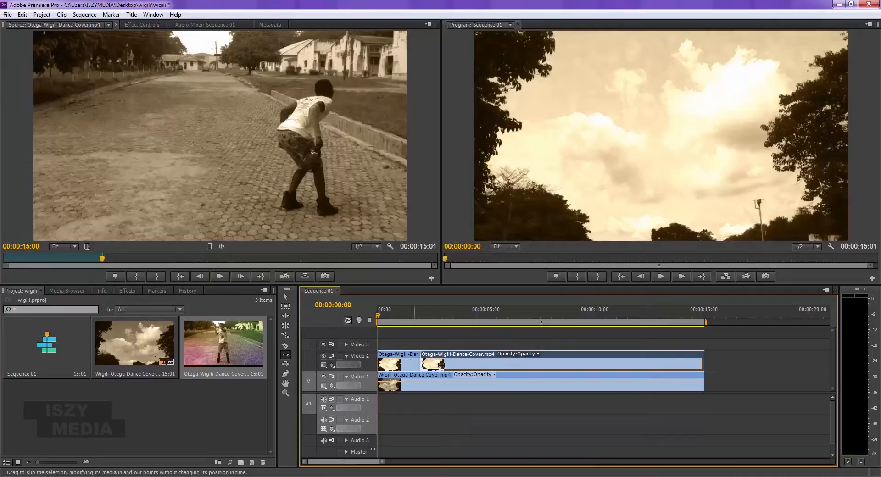
- Play back the slipped segment, undo the slip edit, and keep the Video 2 clip split at two seconds
key(space)
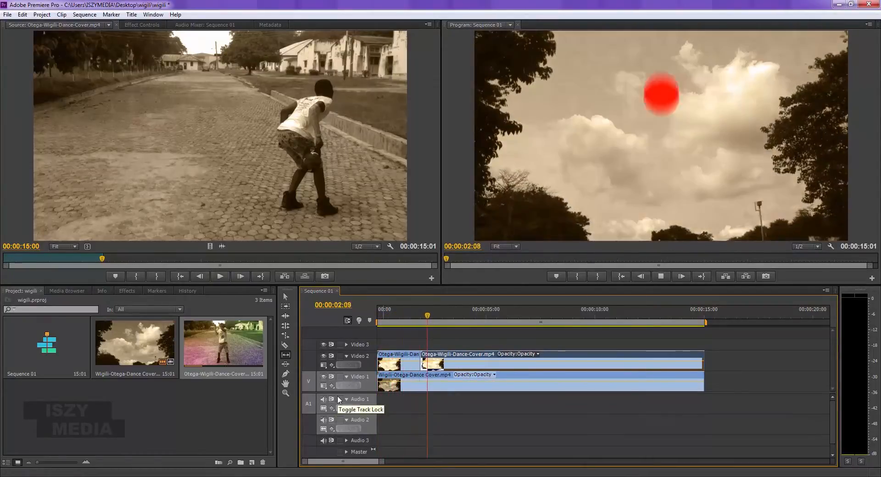
key(space)
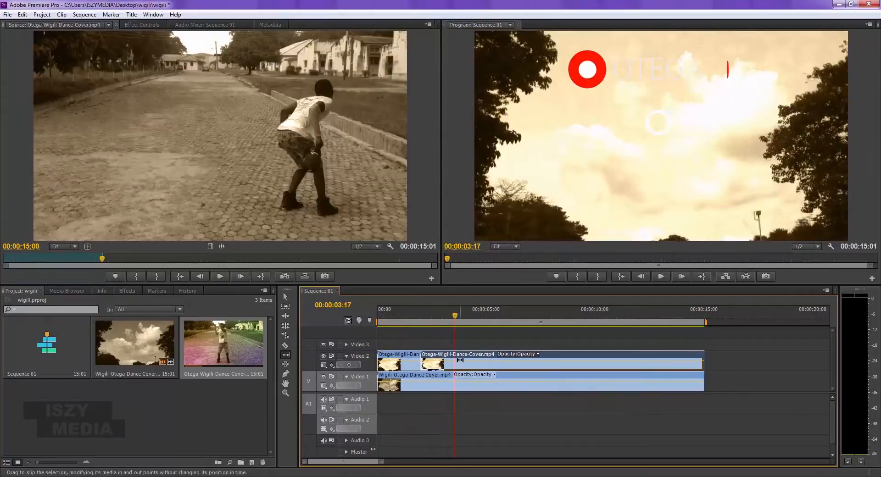
key(ctrl+z)
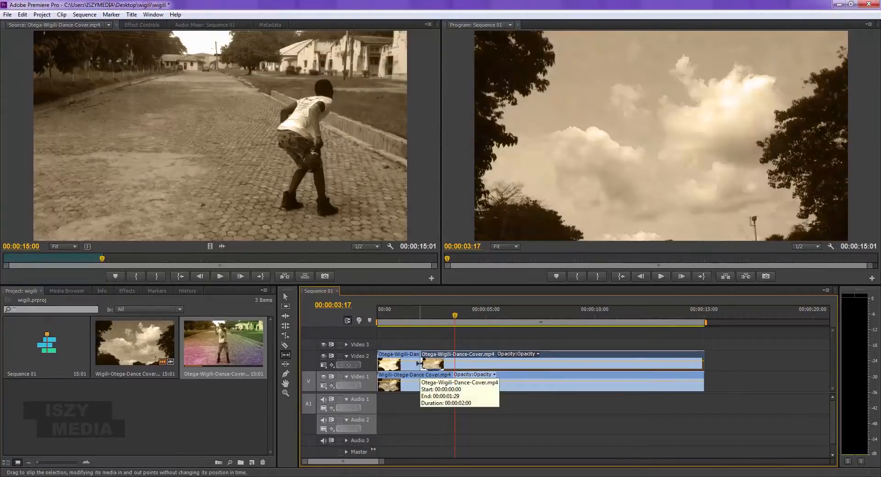
key(ctrl+z)
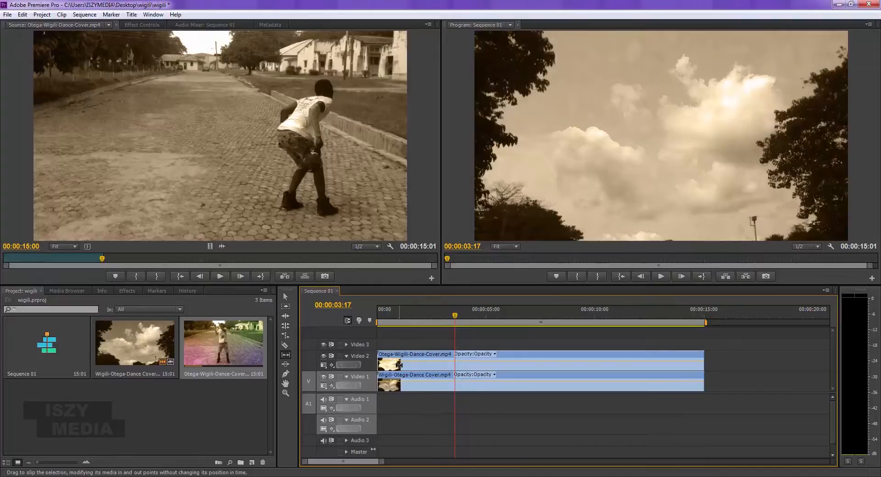
key(ctrl+shift+z)
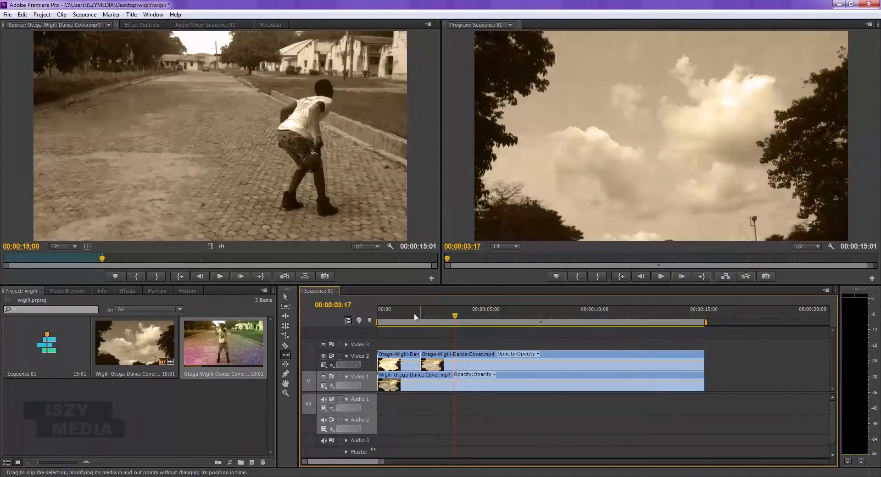
- Play the sequence from its beginning to check the footage across the cut on Video 2
key(Home)
key(space)
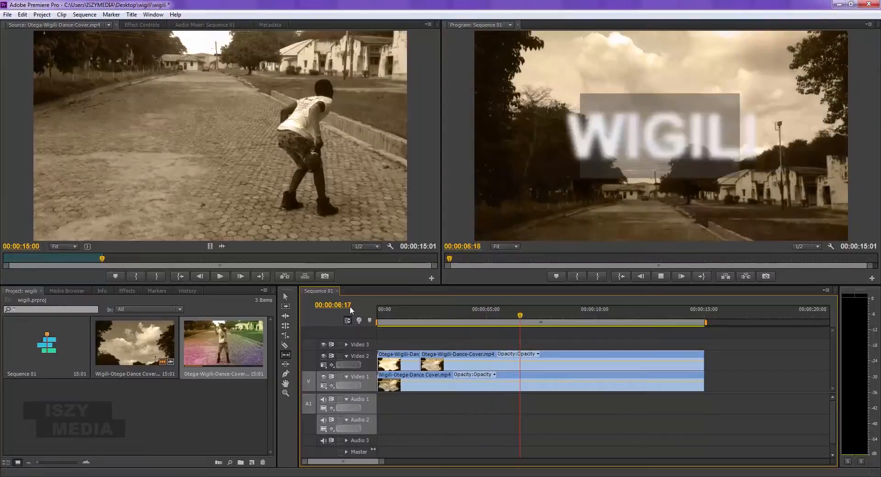
key(space)
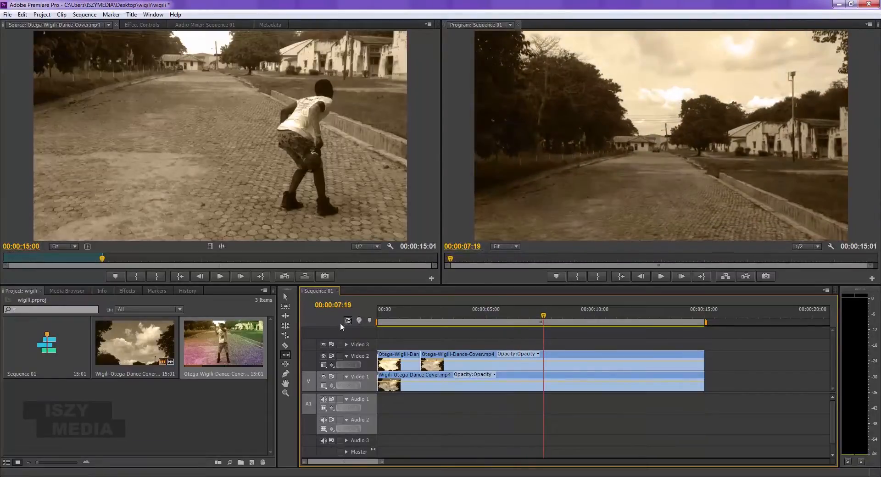
- Slip the second Video 2 segment to later source footage and play the sequence from near its start
key(c)
click(285, 356)
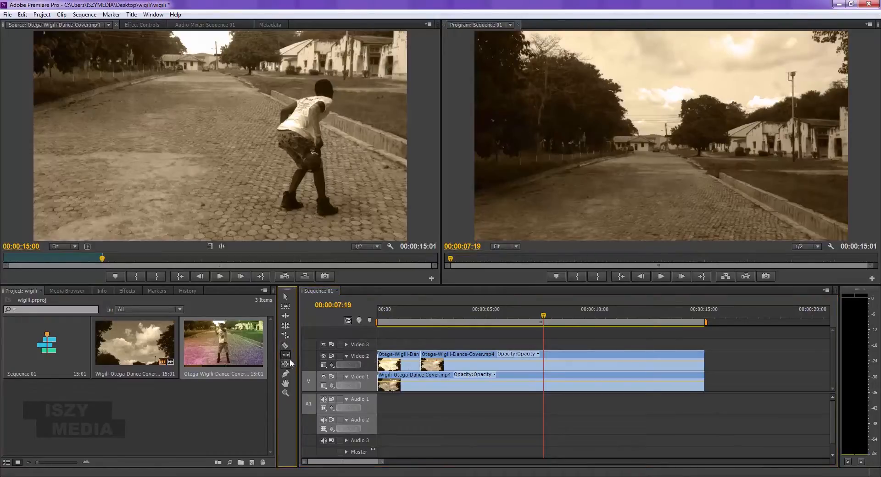
click(421, 358)
drag(420, 358, 323, 364)
drag(417, 312, 333, 326)
key(space)
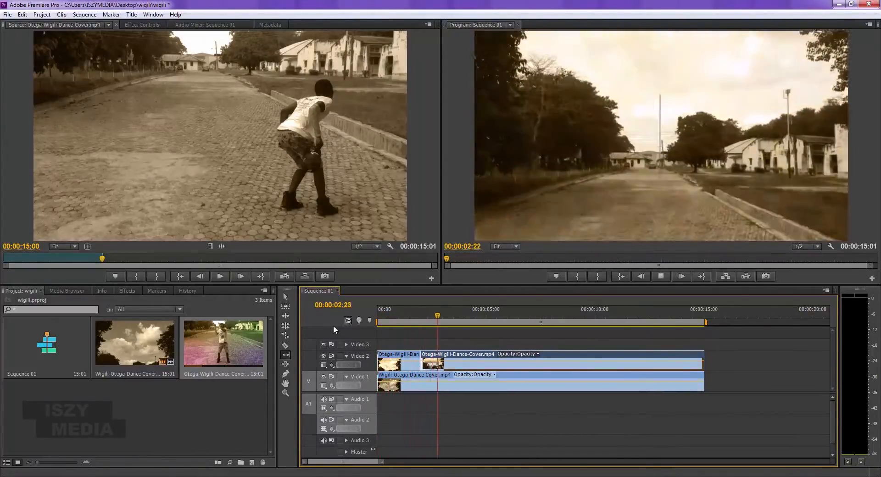
- Move the playhead to 00:00:01:08 and slip the second Video 2 segment back to the start of its source footage
drag(384, 314, 405, 312)
drag(433, 359, 487, 350)
drag(408, 351, 192, 374)
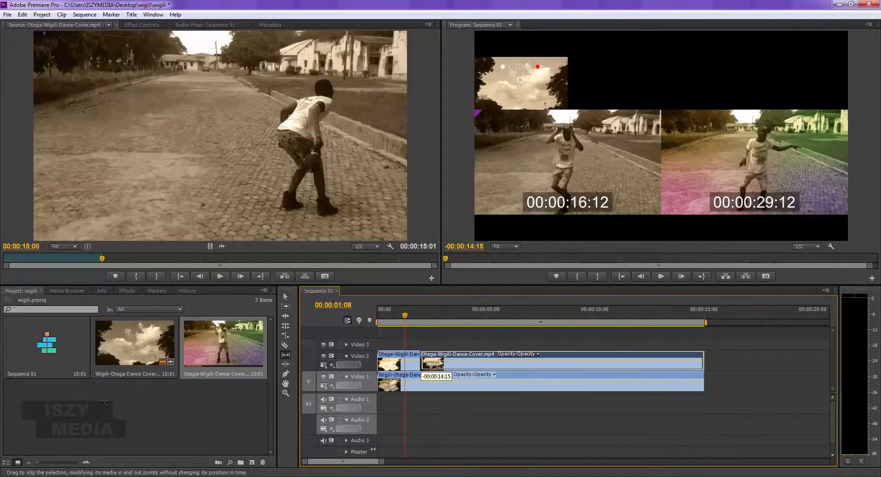
drag(229, 382, 753, 335)
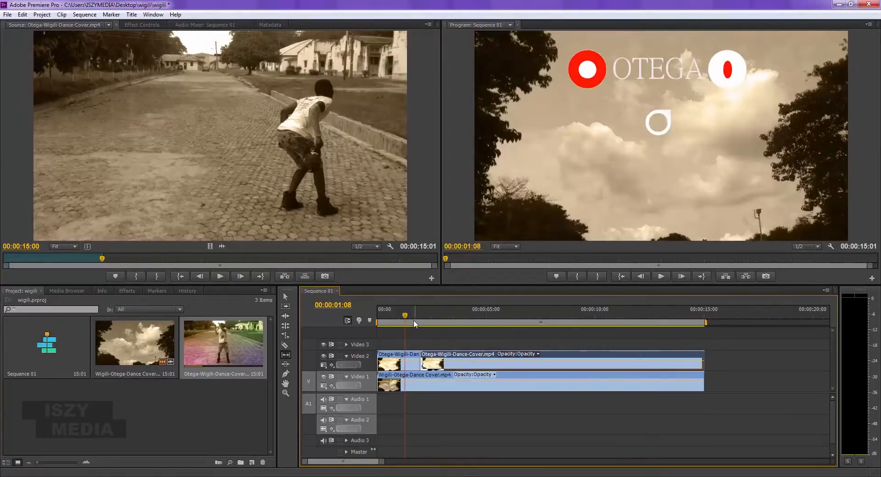
- Play the sequence across the Video 2 cut, return to its start, and try slipping the first segment
key(space)
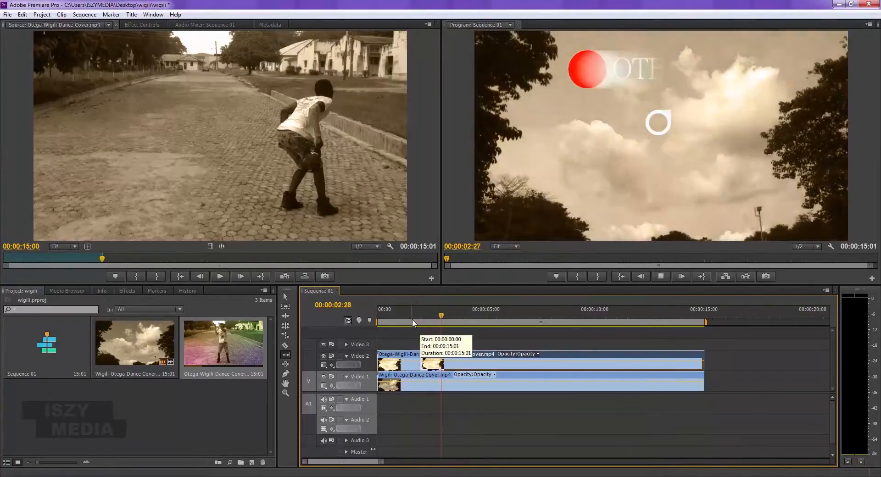
key(space)
key(Home)
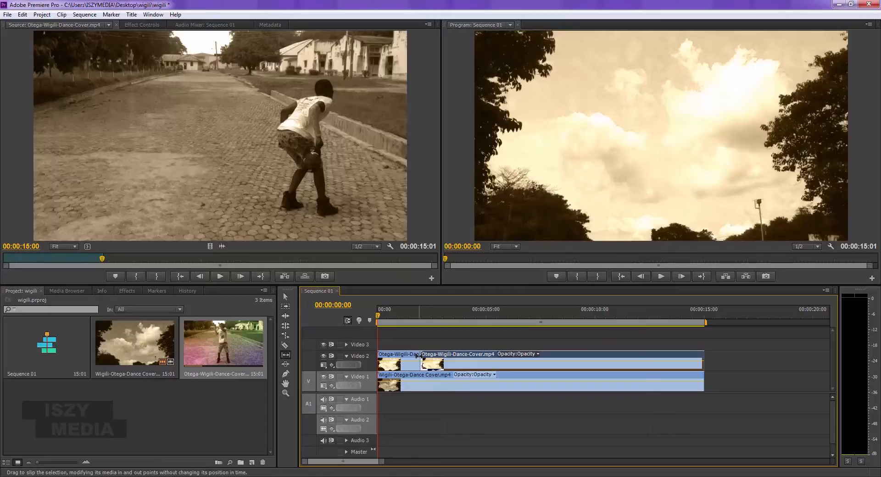
drag(418, 361, 423, 361)
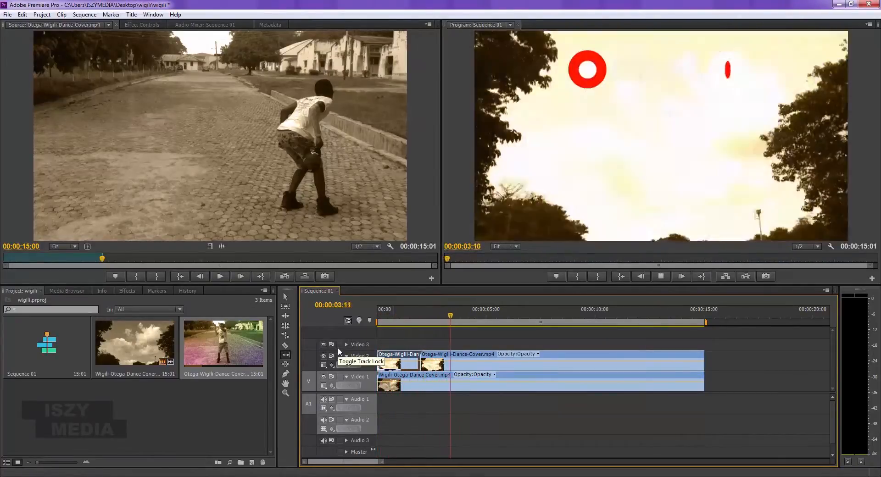
key(space)
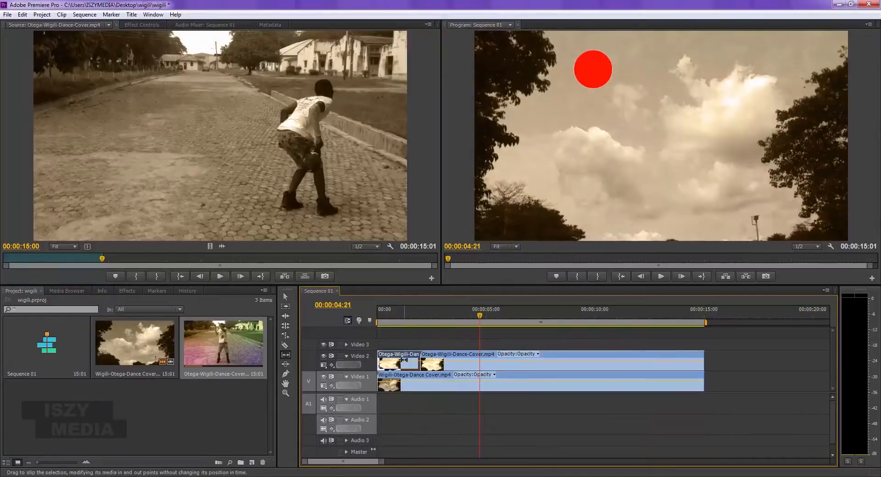
- Undo the slip edits and the split to restore a single clip on Video 2
key(ctrl+z)
key(ctrl+z)
key(ctrl+z)
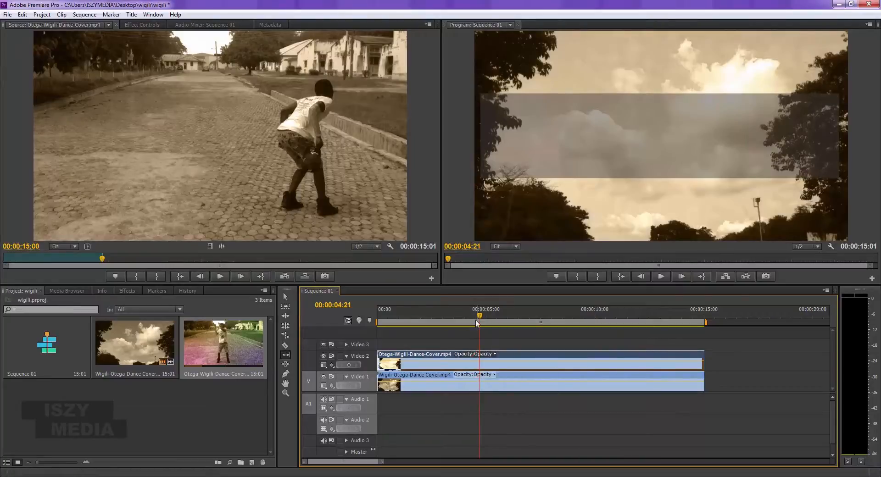
- Split the Video 2 clip at 00:00:04:21 with the Razor tool
click(286, 366)
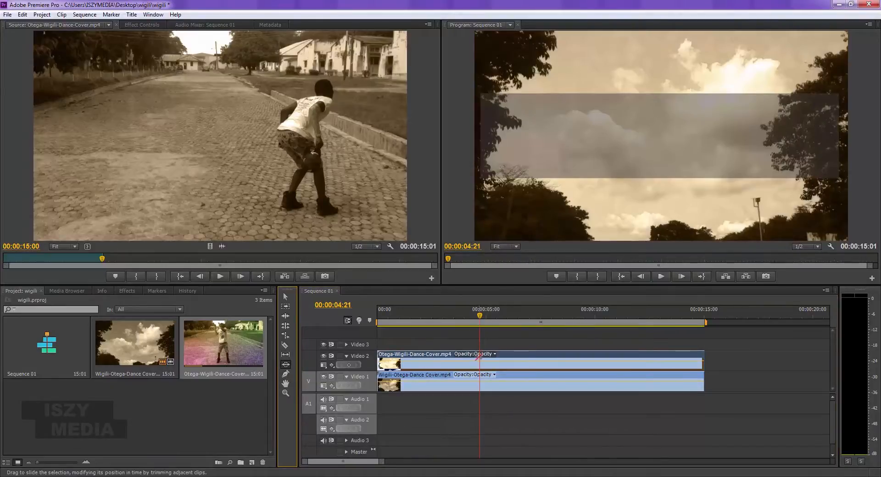
click(285, 347)
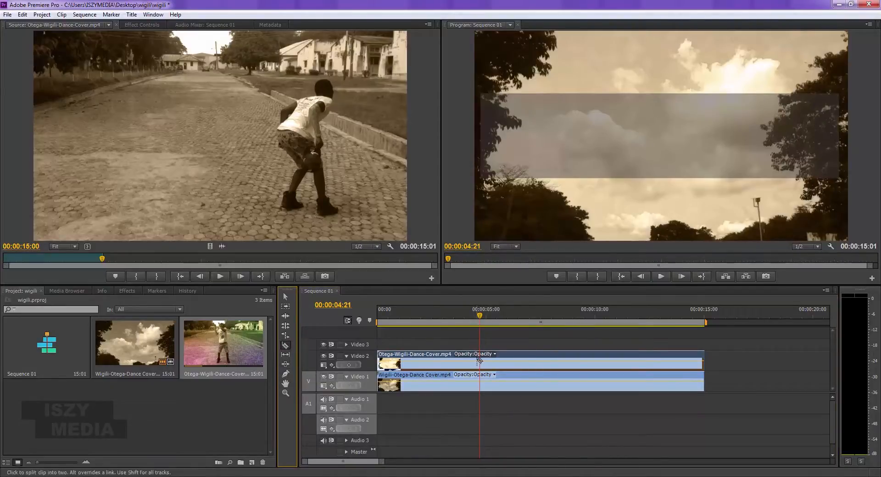
click(480, 361)
- Slide the first Video 2 segment about three seconds later with the Slide tool and play the sequence
click(285, 364)
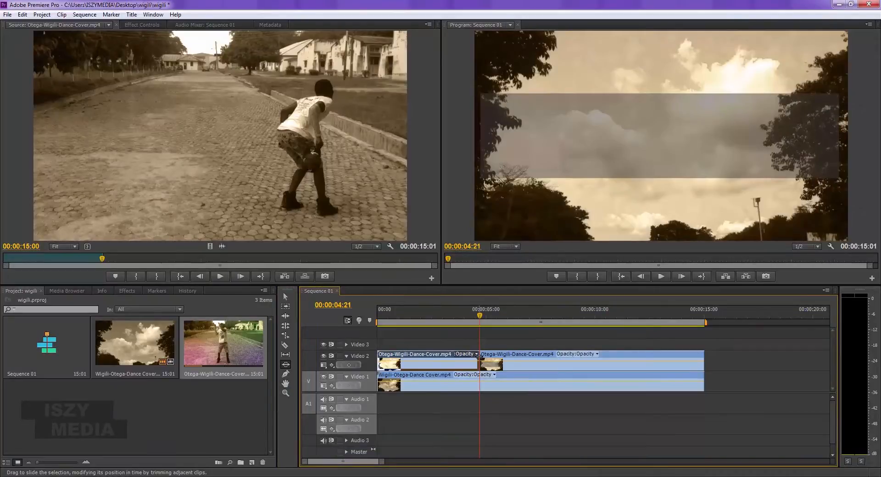
drag(479, 356, 463, 348)
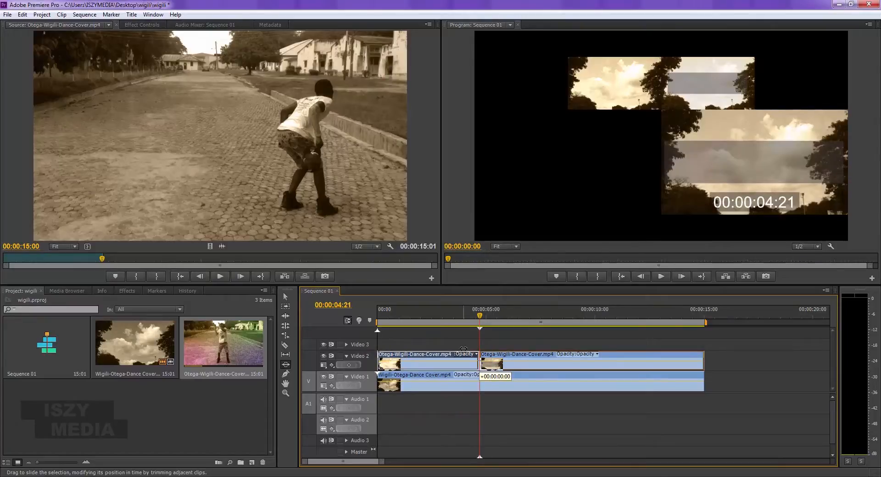
drag(467, 348, 551, 348)
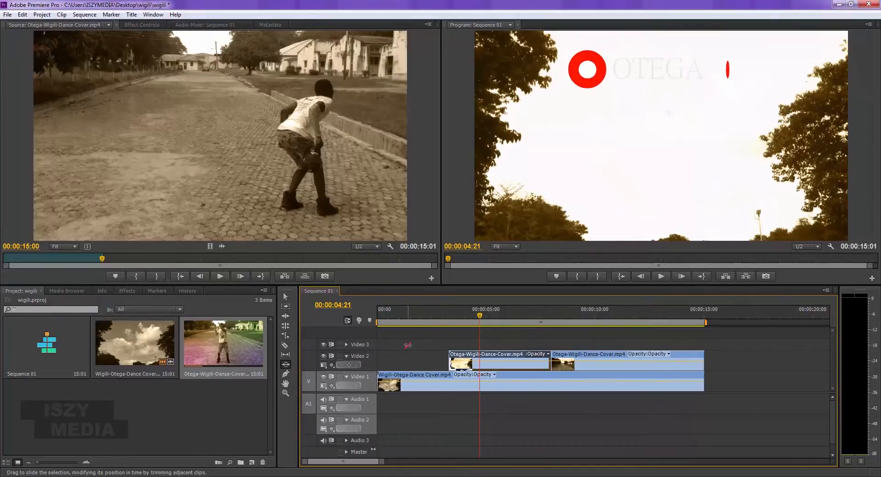
mouse_move(443, 308)
mouse_down()
mouse_move(587, 323)
mouse_move(436, 317)
mouse_up()
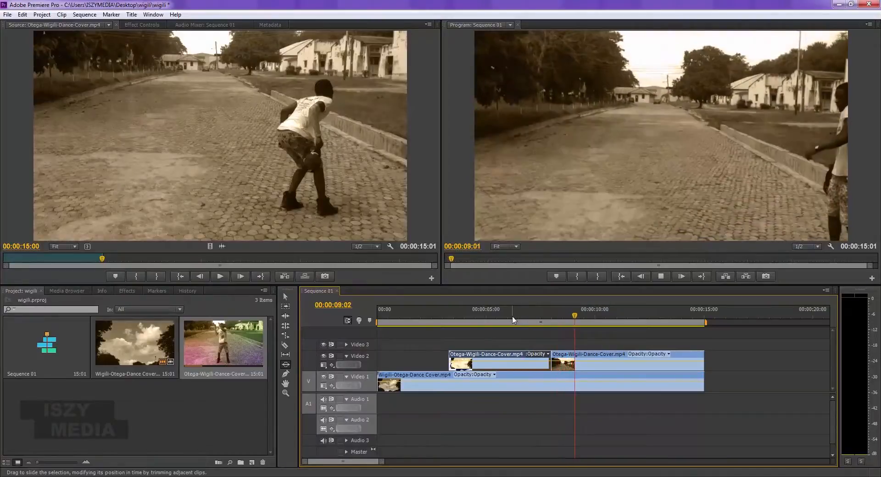
key(space)
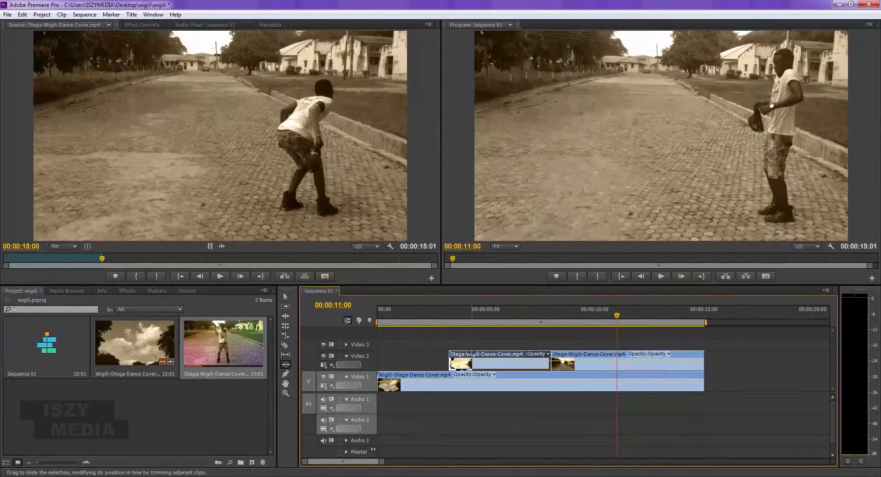
- Slide the first Video 2 segment back to the start of the sequence and undo the split
drag(472, 354, 400, 354)
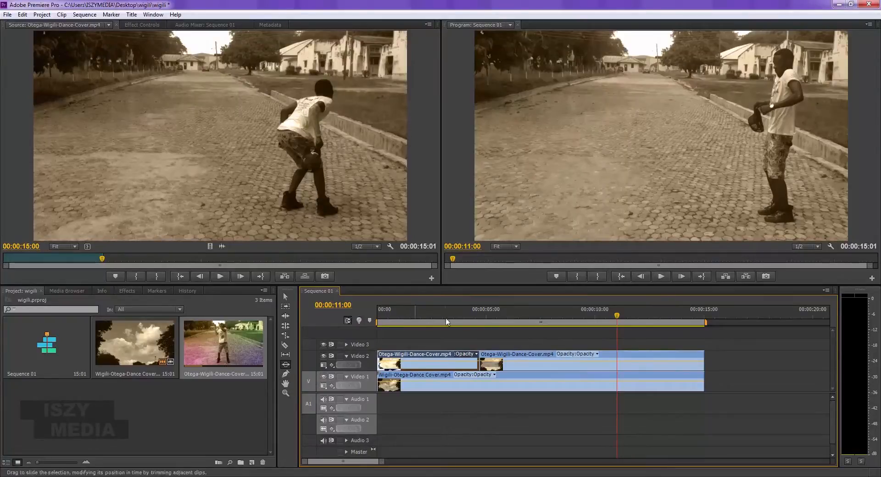
key(ctrl+z)
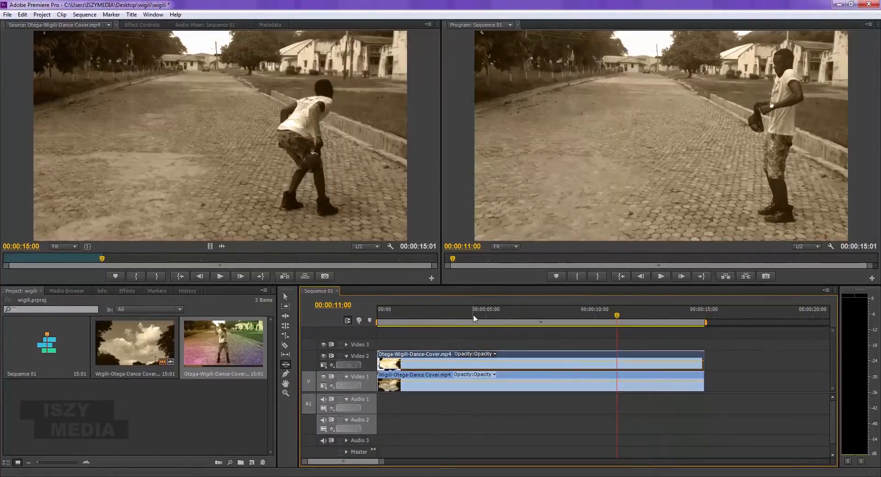
- Activate the Pen tool, then collapse and re-expand the Video 1 and Video 2 tracks
click(287, 374)
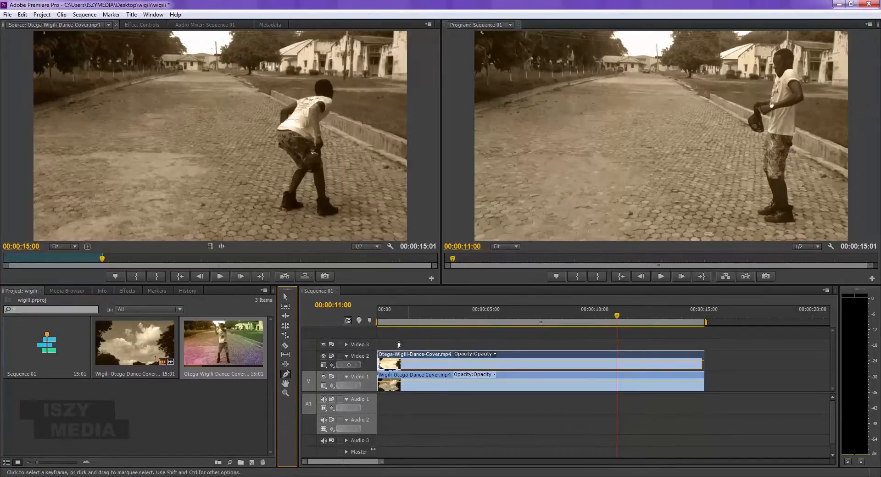
click(347, 376)
click(346, 365)
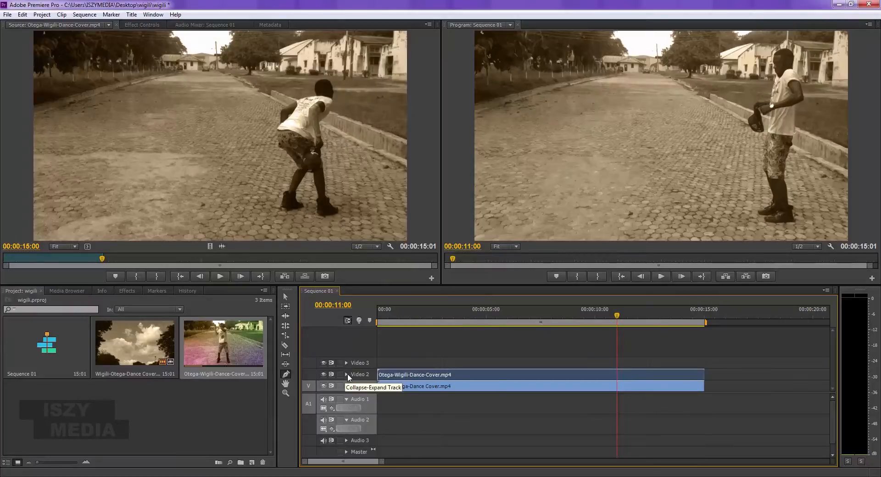
click(346, 374)
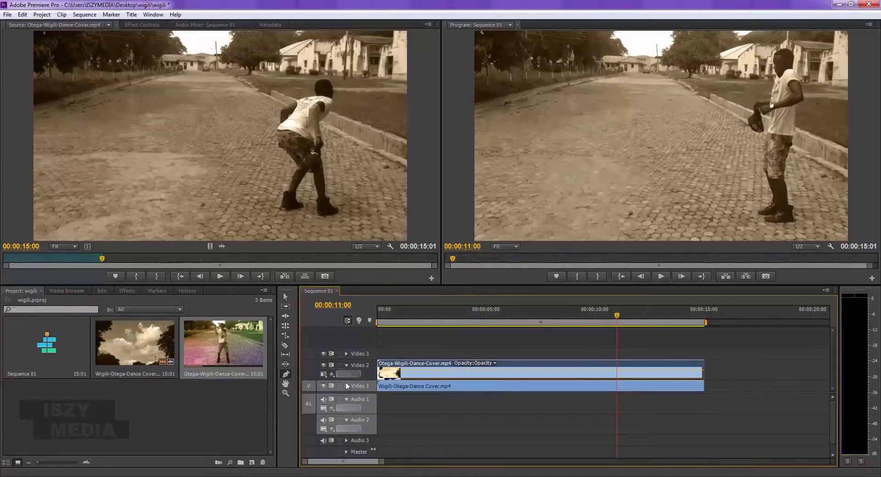
click(346, 386)
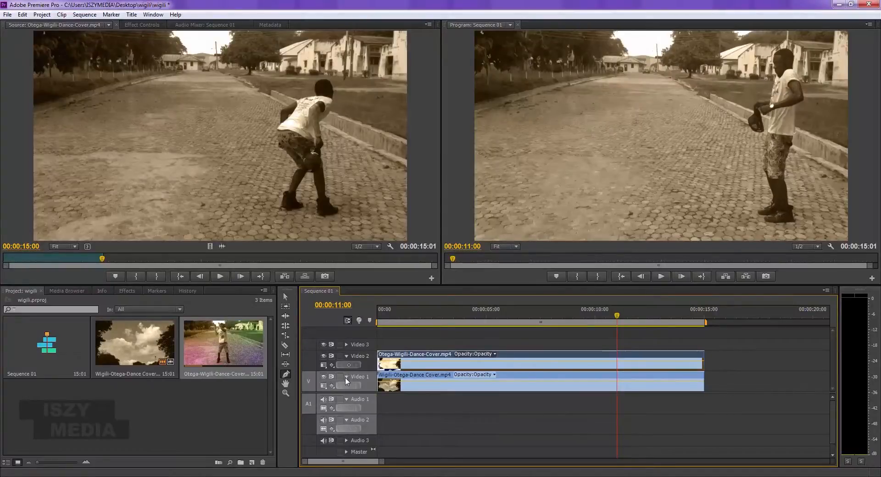
- Add four opacity keyframes to the Video 2 clip at about 2.4, 2.9, 4.7 and 5.4 seconds
click(429, 363)
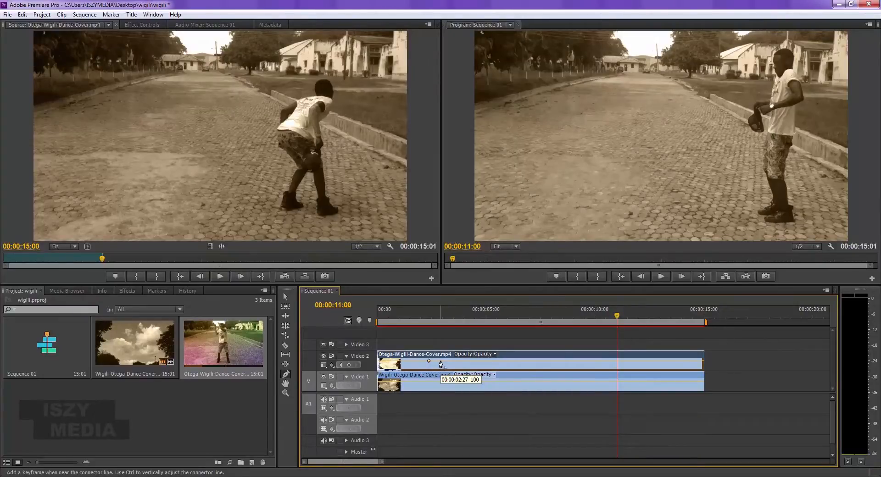
click(441, 362)
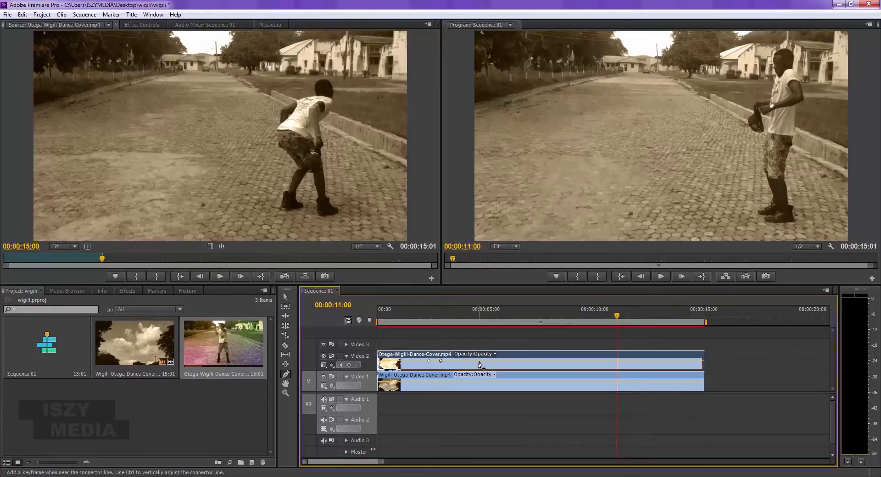
click(480, 361)
- Park the playhead between the two middle keyframes and toggle the visibility of Video 2 to compare both tracks
drag(616, 313, 463, 329)
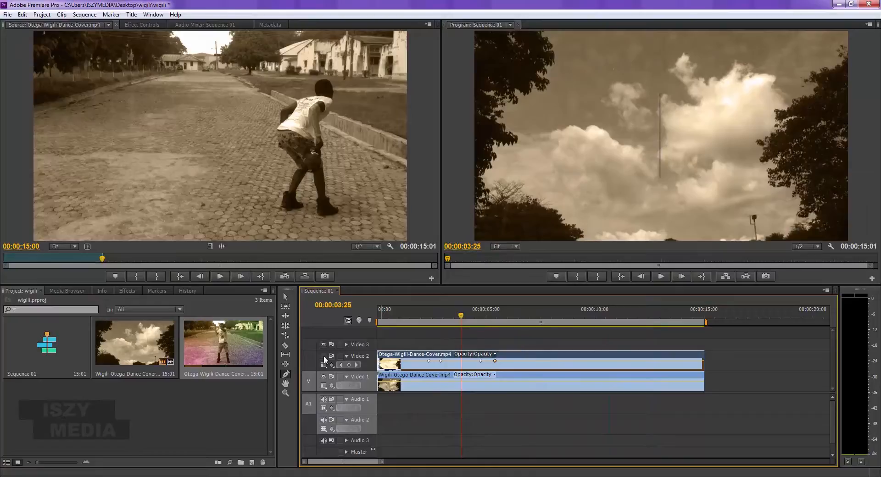
click(323, 356)
mouse_move(460, 316)
mouse_down()
mouse_move(444, 318)
mouse_move(472, 319)
mouse_move(464, 319)
mouse_up()
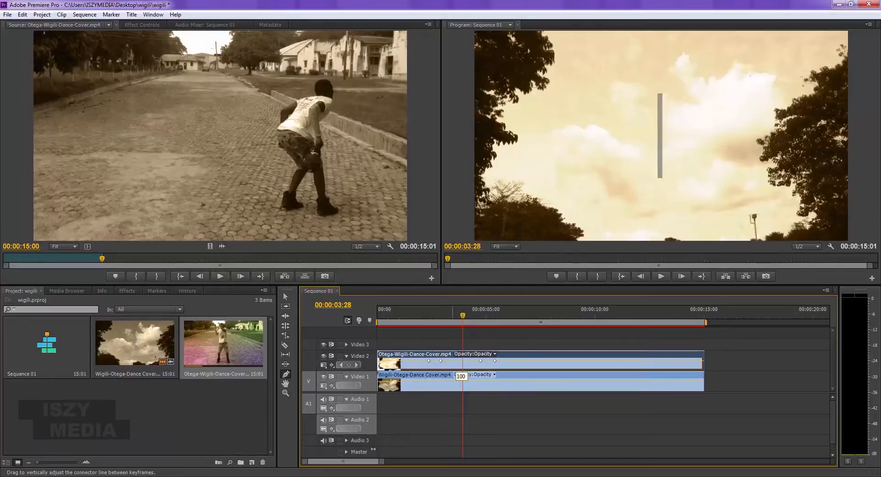
- Lower the Video 2 opacity line between the two middle keyframes and scrub through the fade
drag(459, 378, 458, 380)
click(418, 315)
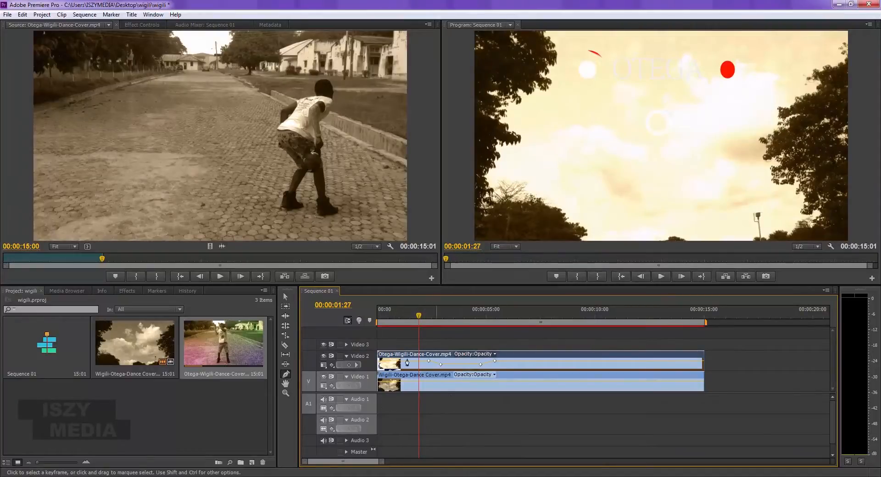
click(427, 319)
drag(426, 320, 425, 320)
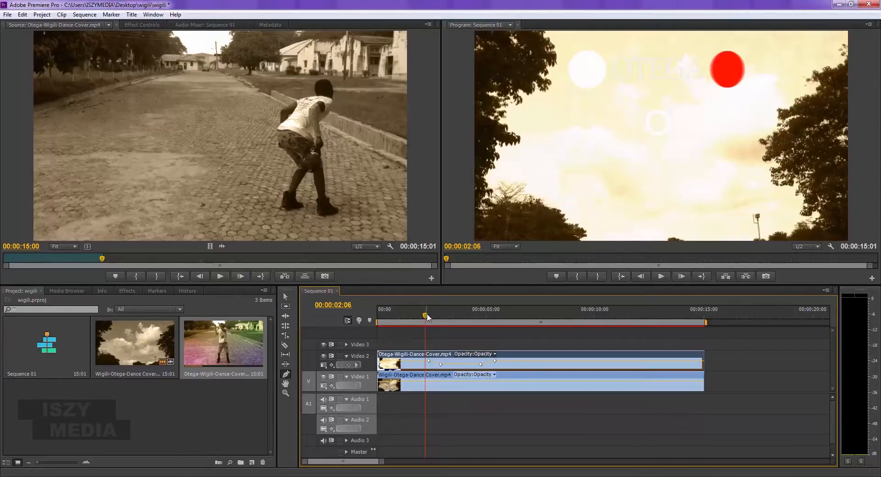
drag(427, 316, 479, 354)
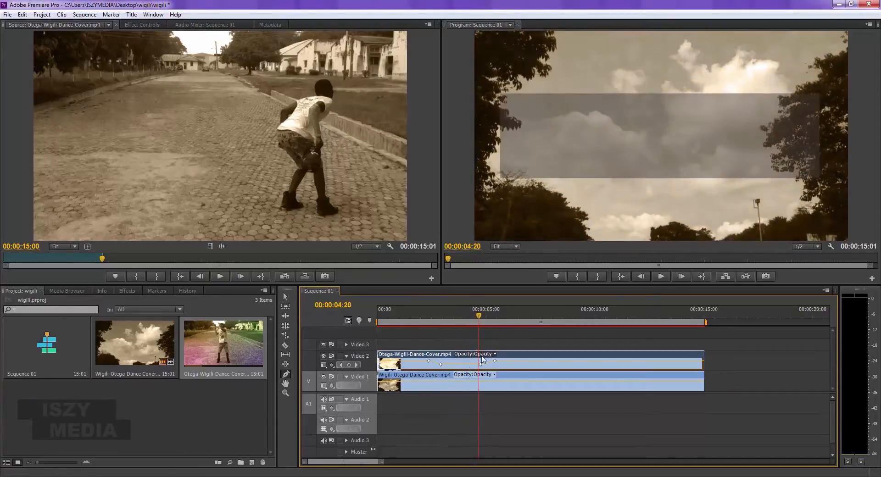
- Lower the opacity between the two middle keyframes further and play the fade from about two seconds
click(461, 365)
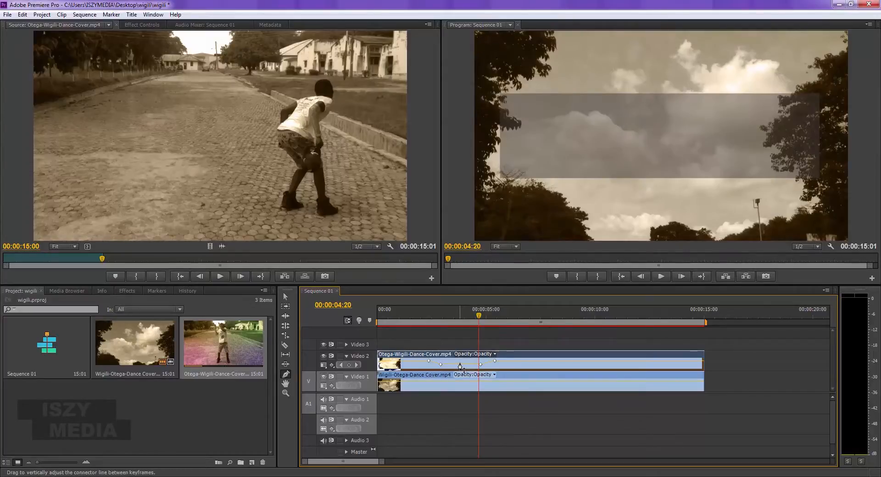
drag(460, 366, 462, 381)
click(422, 316)
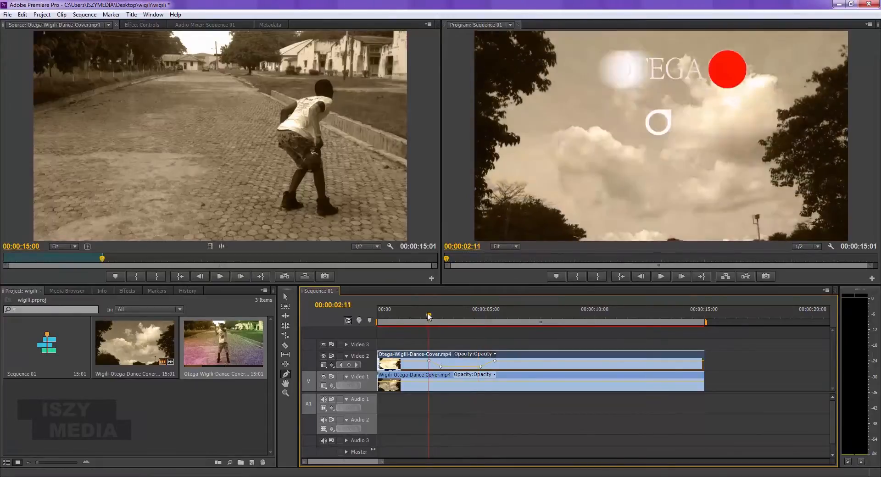
key(space)
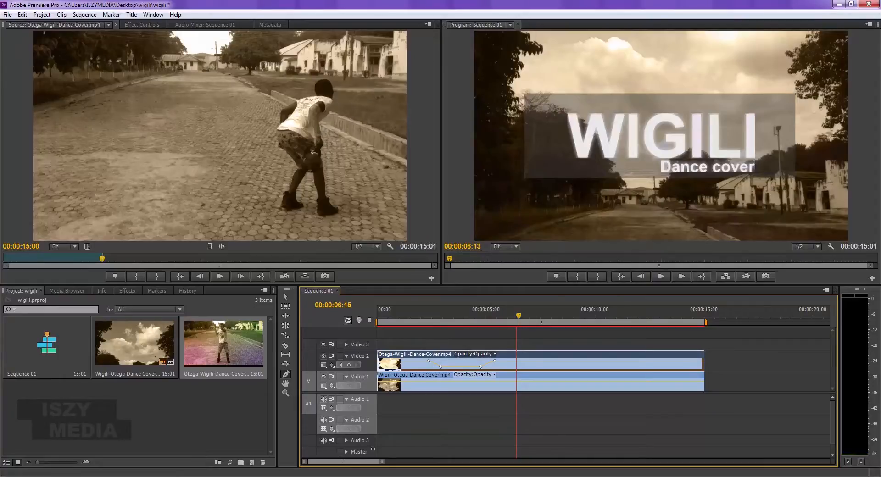
- Scrub through the remaining part of the sequence and return the playhead to 00:00:00:00
drag(518, 316, 488, 401)
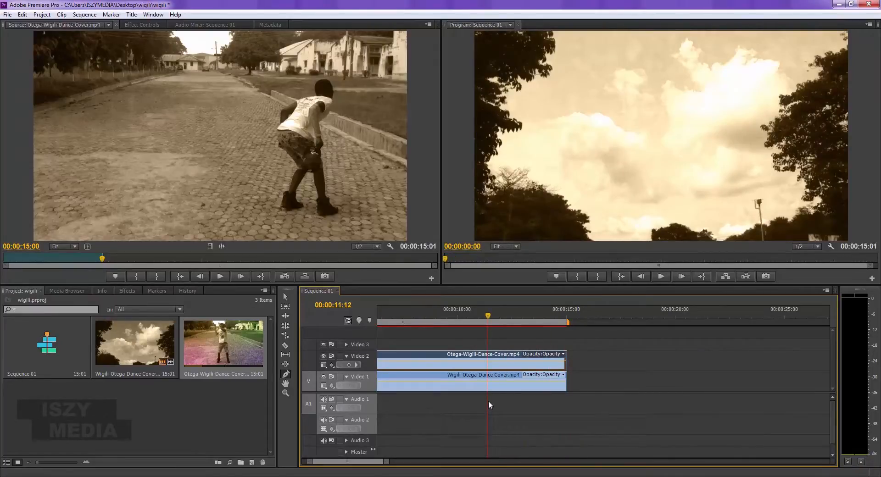
drag(488, 400, 425, 324)
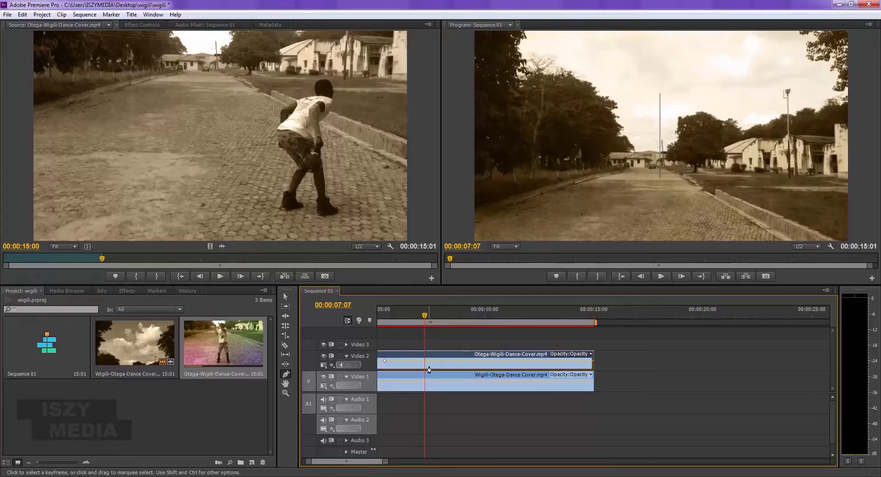
key(Home)
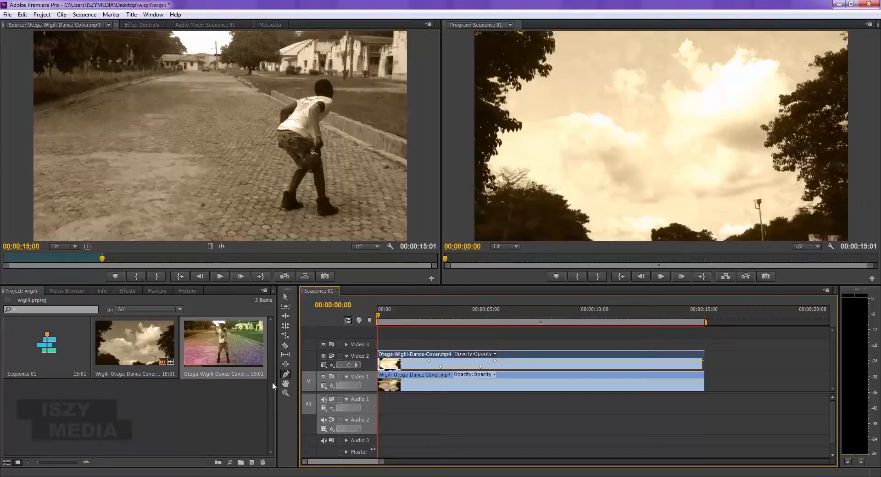
- Scroll the timeline sideways with the Hand tool and bring it back to the start
click(285, 385)
drag(487, 365, 197, 397)
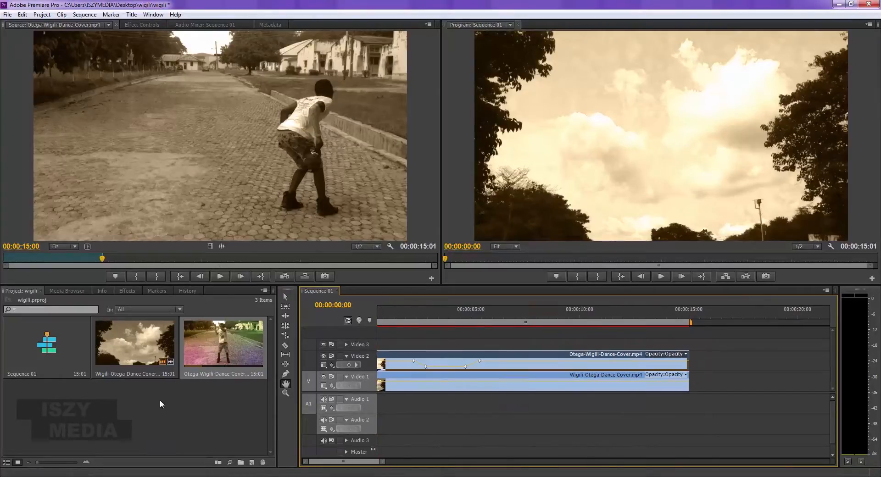
drag(535, 364, 572, 374)
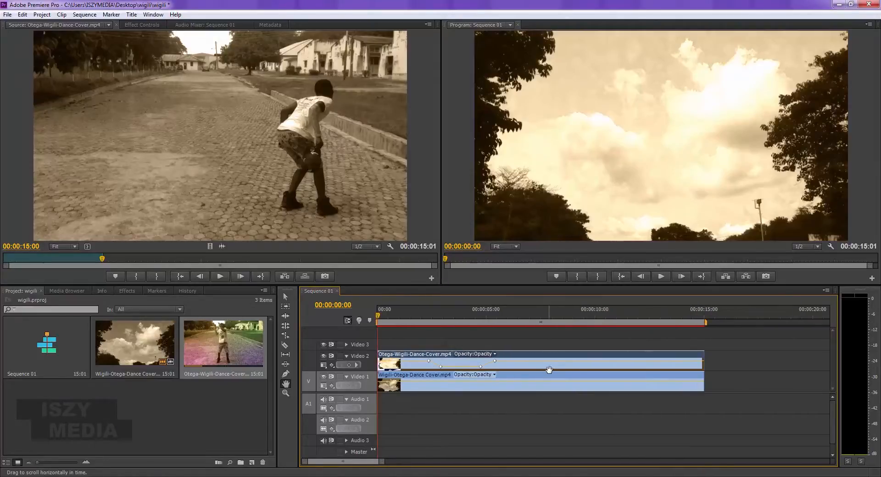
- Zoom in on the timeline around four seconds with the Zoom tool
click(288, 393)
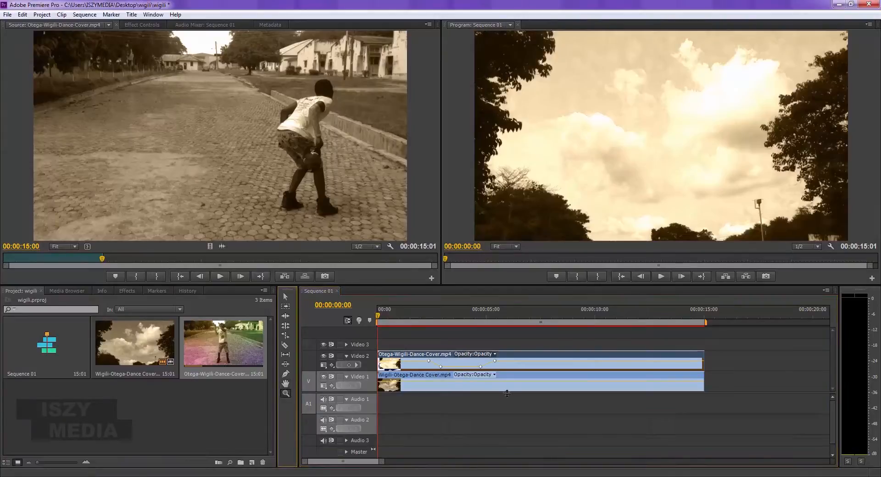
click(466, 365)
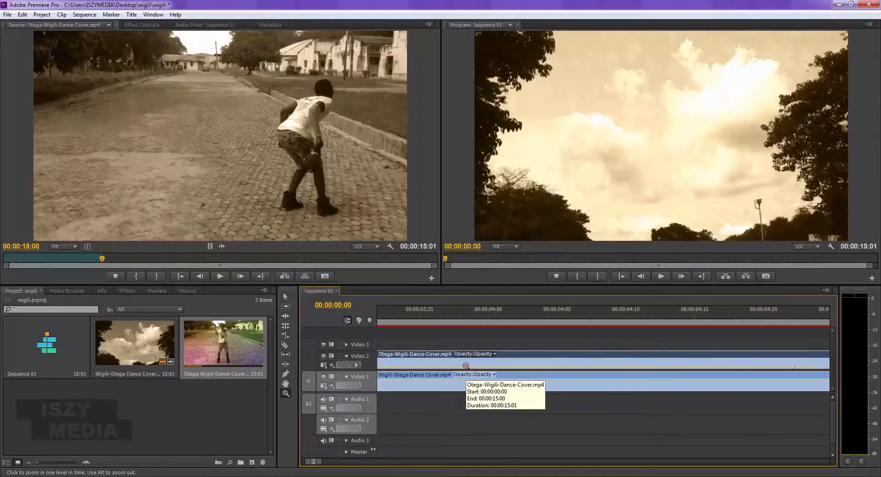
- Zoom the timeline out and back in with the Zoom tool, ending on the first second of the sequence
right_click(464, 354)
click(432, 346)
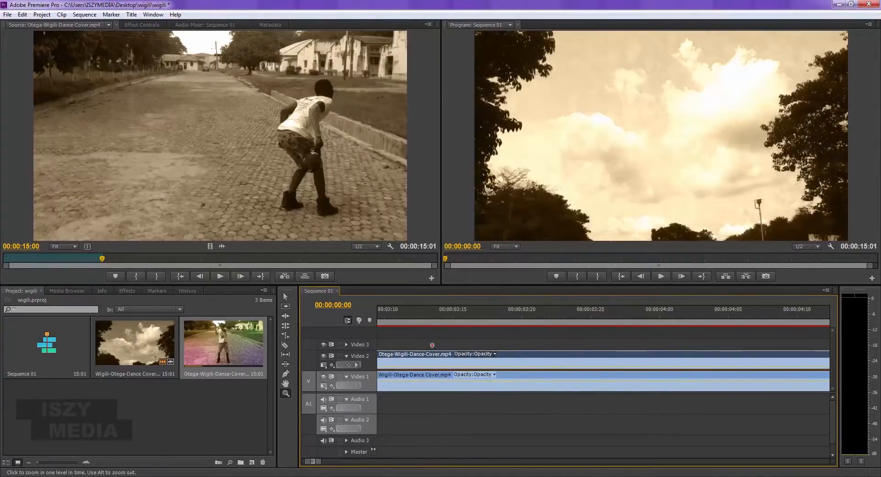
alt+click(466, 379)
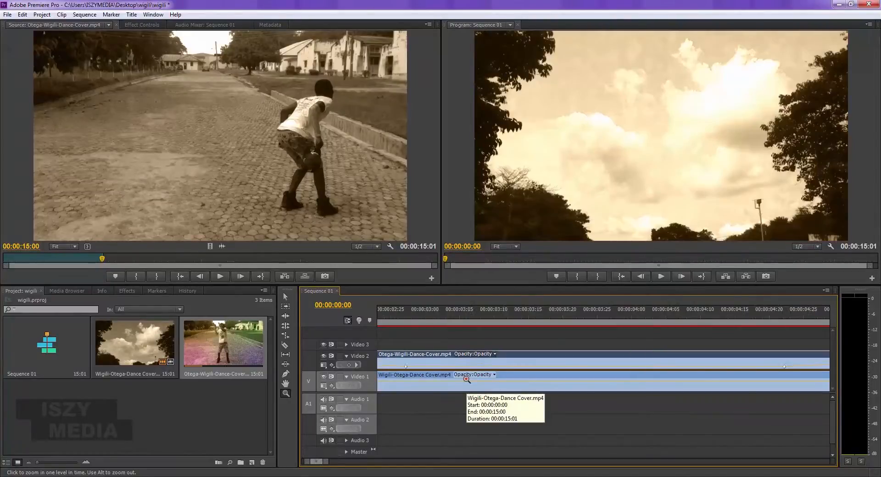
alt+click(466, 380)
alt+click(481, 363)
alt+click(482, 363)
click(470, 371)
click(469, 371)
click(469, 371)
click(470, 370)
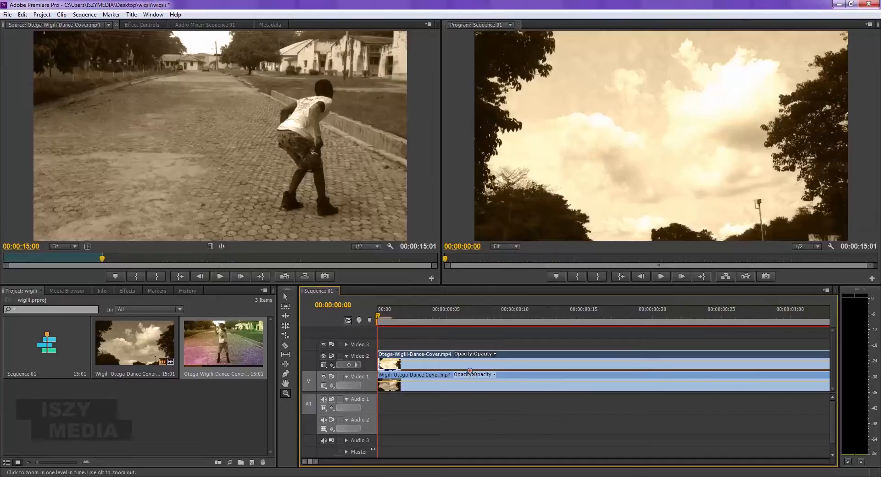
- Zoom out with the Zoom tool until both stacked clips fit entirely within the timeline
alt+click(443, 355)
alt+click(443, 355)
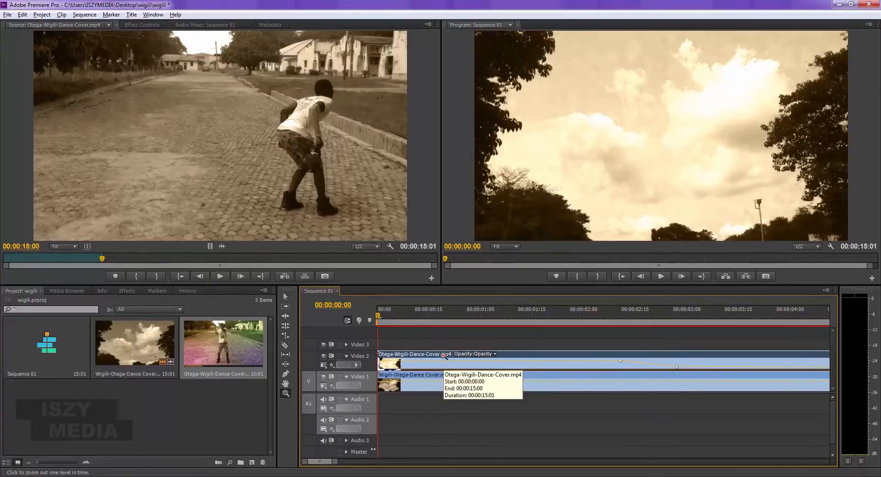
alt+click(443, 356)
alt+click(443, 356)
alt+click(443, 355)
alt+click(443, 356)
alt+click(443, 356)
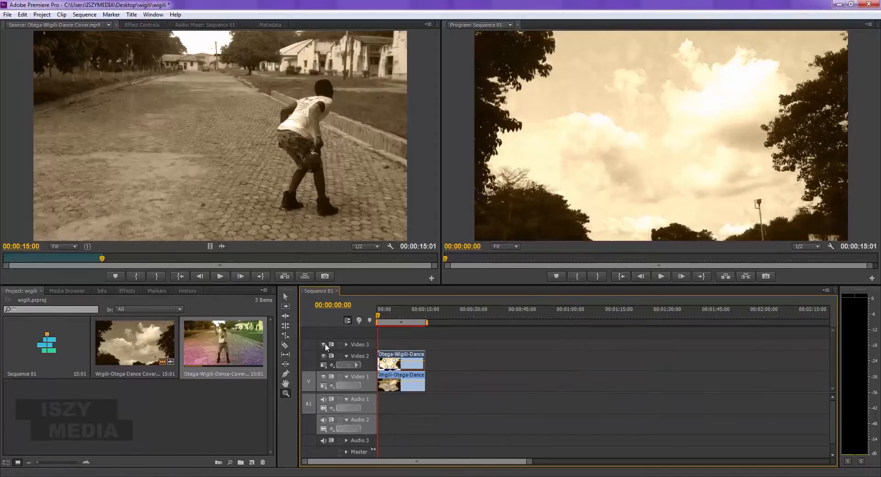
click(185, 417)
right_click(186, 417)
click(122, 415)
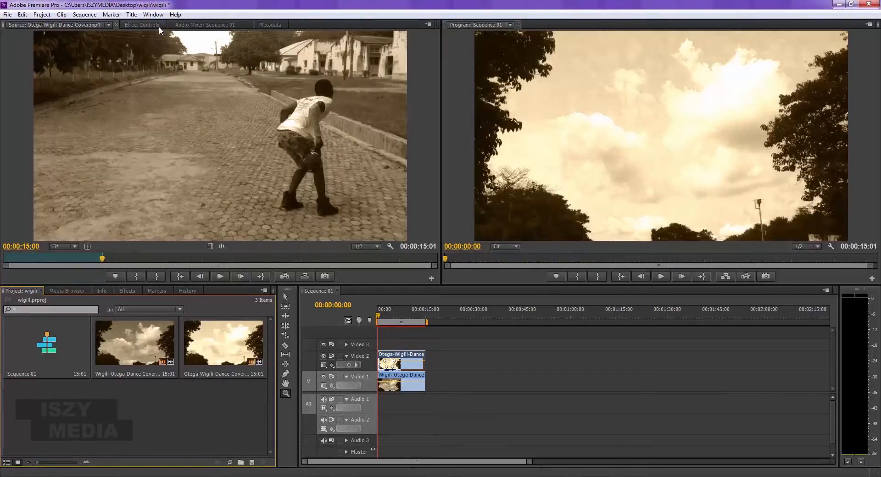
- Display the Effect Controls for the Video 2 clip and move the playhead to 00:00:04:25 in the timeline
click(143, 25)
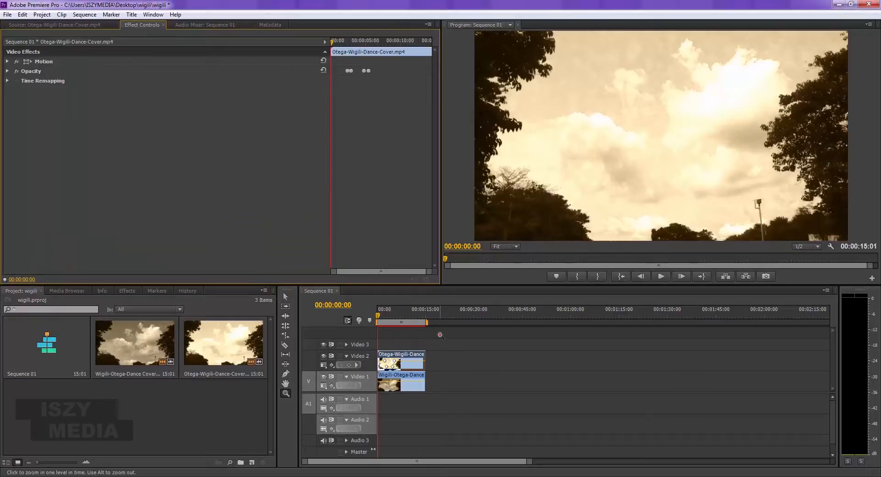
click(394, 317)
key(=)
key(=)
key(=)
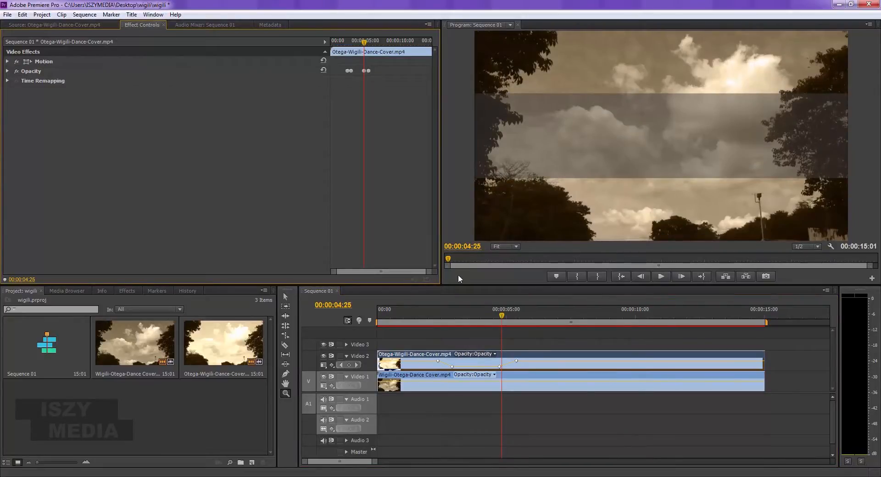
- Select the Video 2 clip with the Selection tool and expand its Motion and Opacity properties
key(v)
click(549, 359)
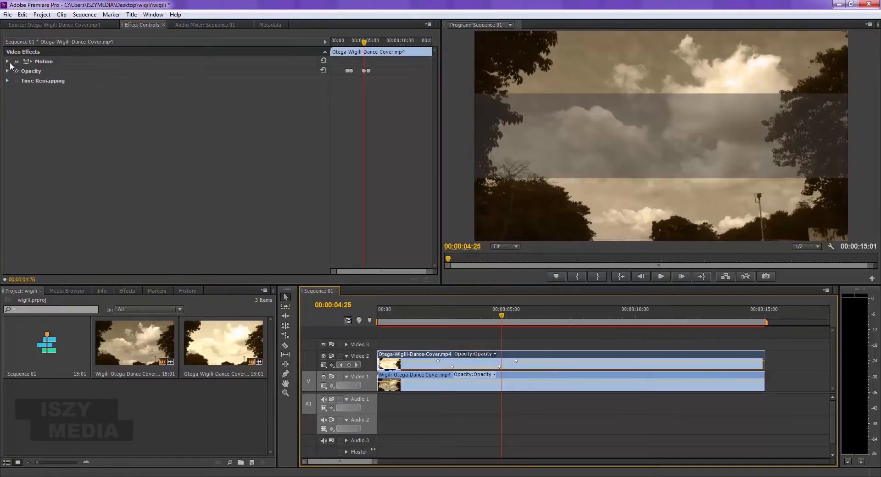
click(6, 62)
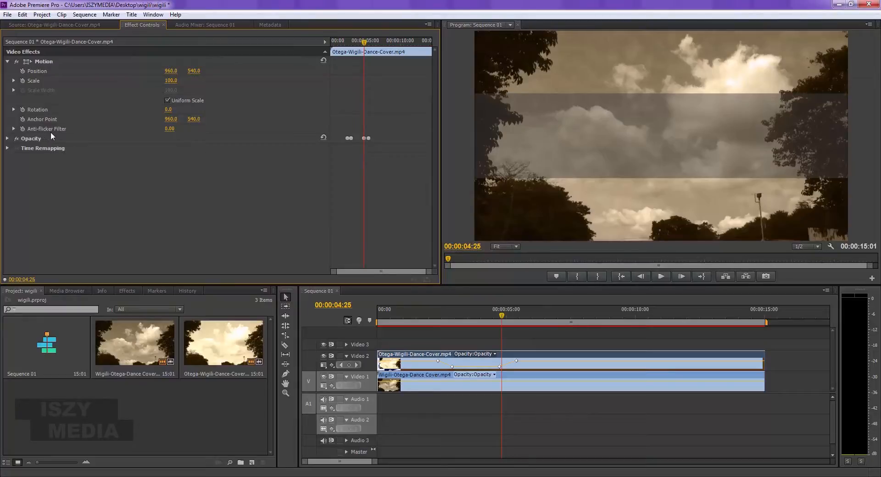
click(8, 139)
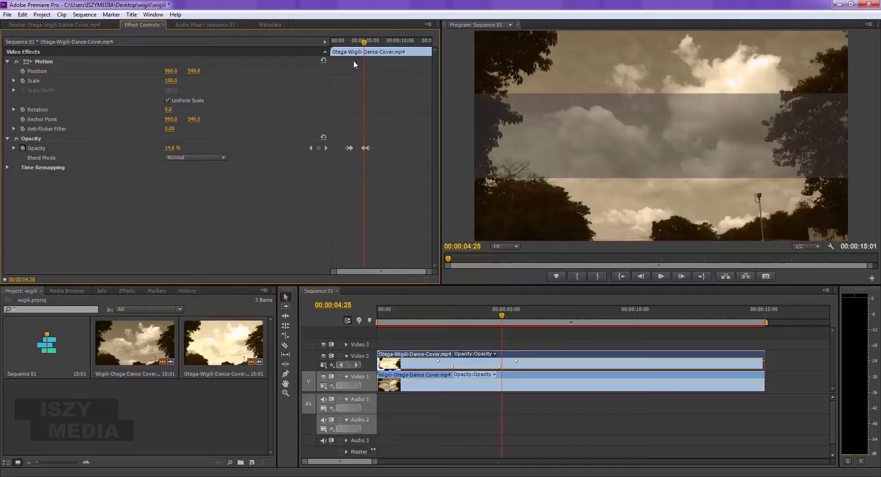
- Move the playhead to 00:00:04:17 and apply Ease Out interpolation to the first opacity keyframe
drag(365, 43, 364, 157)
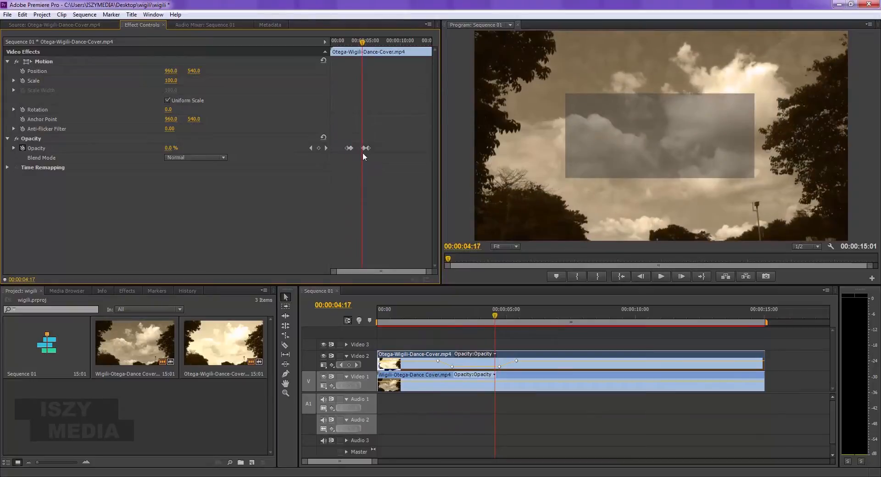
right_click(346, 148)
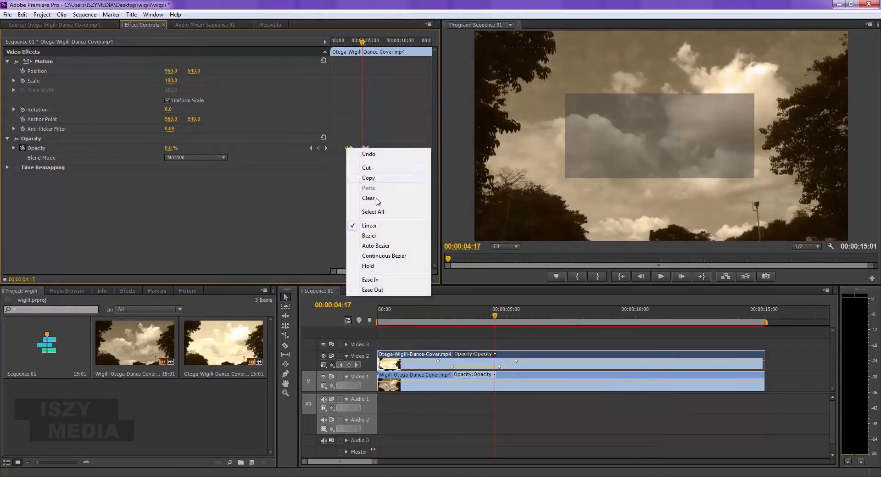
click(372, 290)
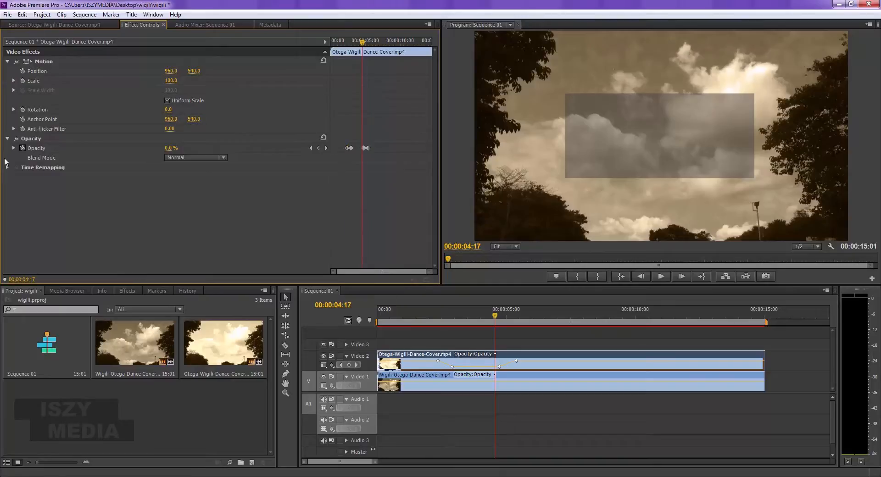
- Collapse the Opacity and Motion properties and expand Time Remapping to examine the clip's speed setting
click(8, 138)
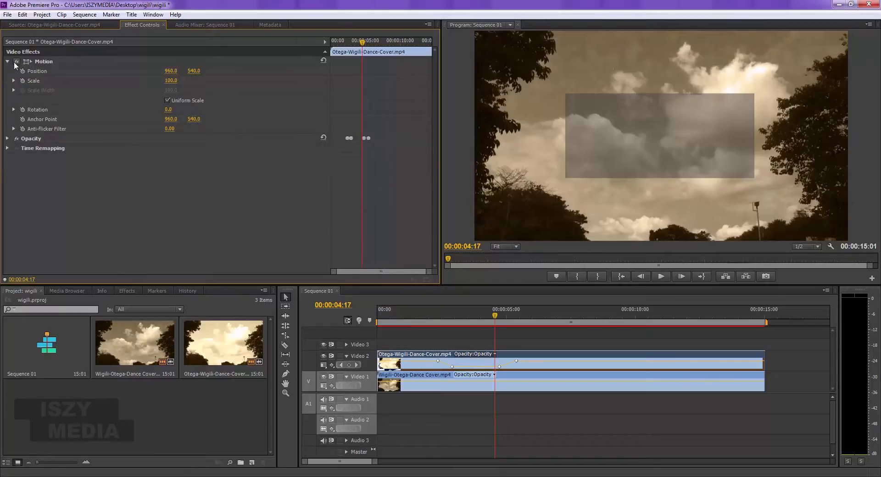
click(7, 61)
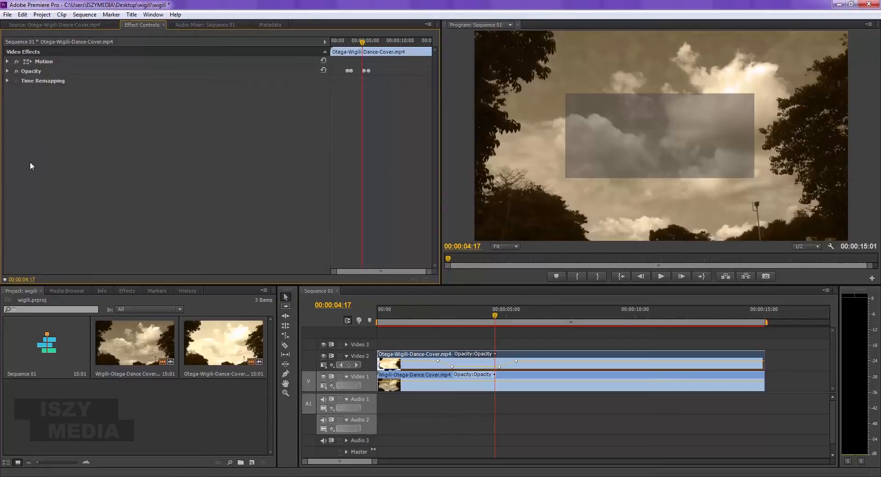
click(7, 81)
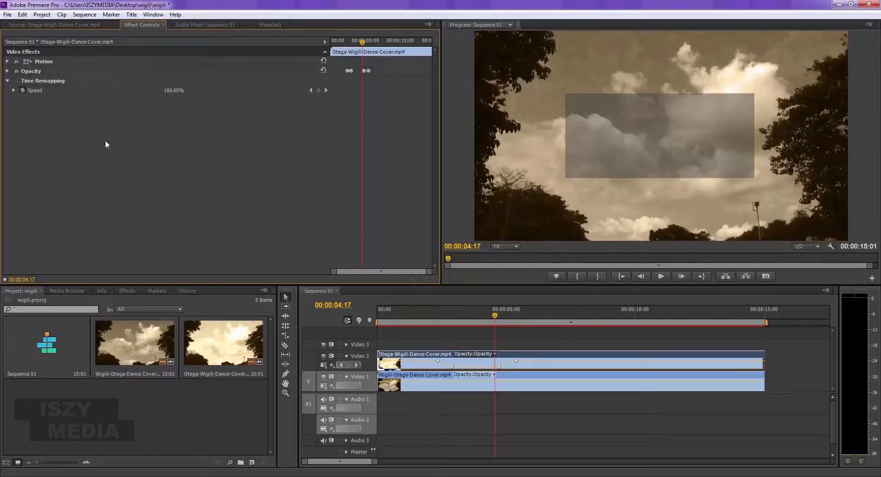
- Return the playhead to 00:00:00:00 and switch back to the source view of Otega-Wigili-Dance-Cover.mp4
key(Home)
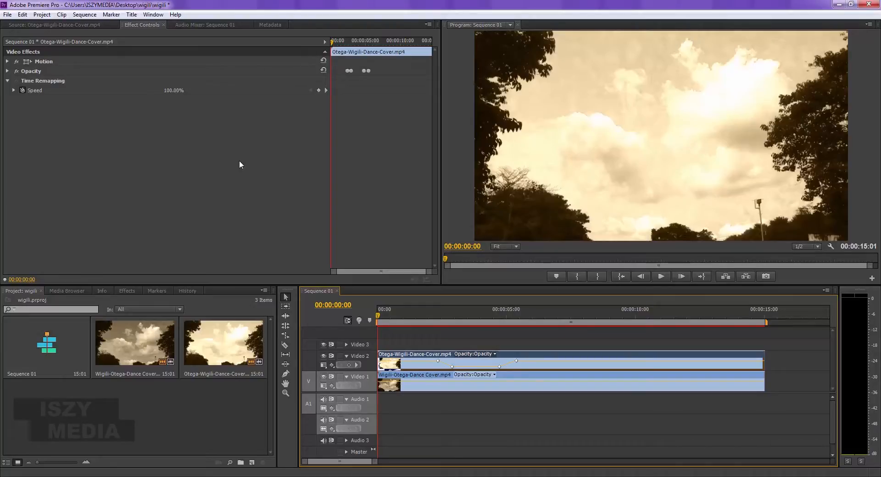
click(77, 26)
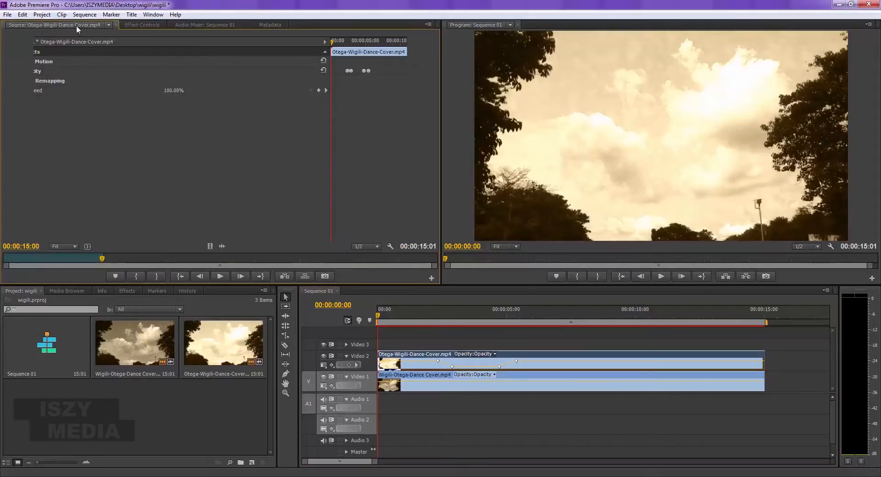